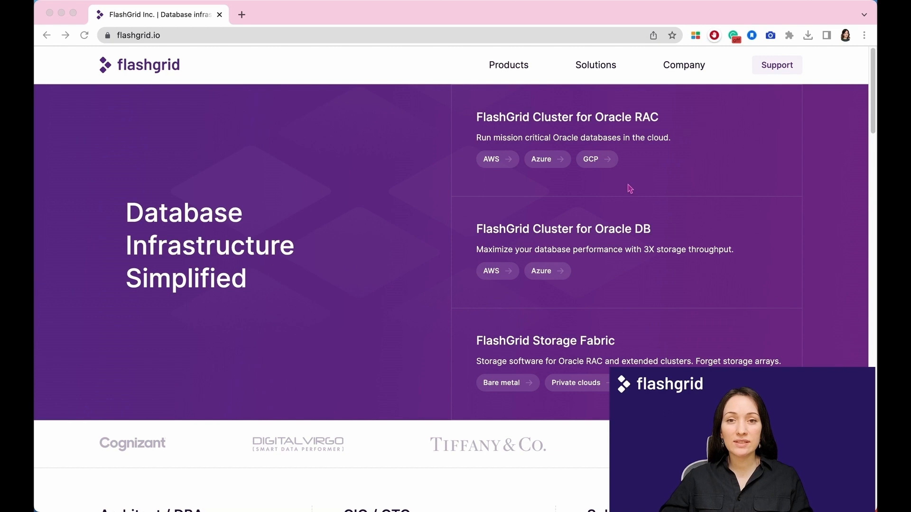
Step: Open the FlashGrid Cluster for Oracle RAC on Azure page and launch the configuration wizard for 2 RAC nodes
left_click(543, 160)
left_click(543, 161)
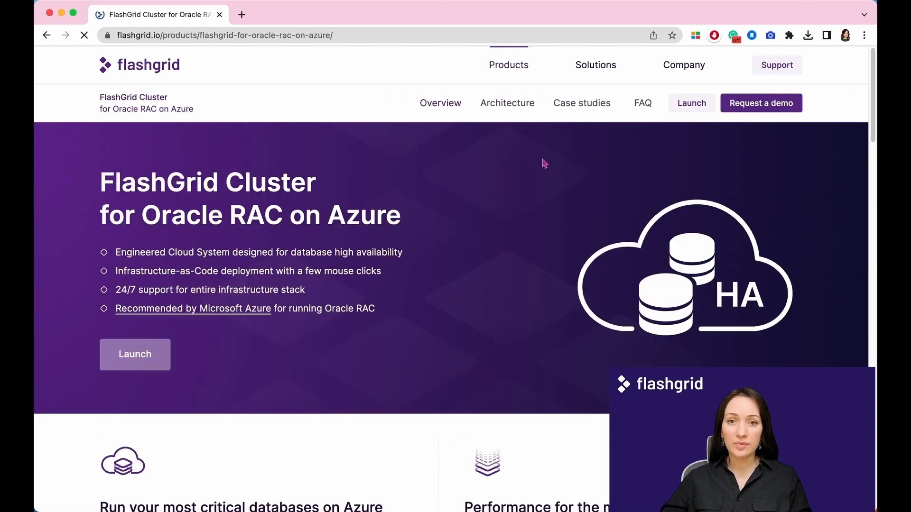
left_click(156, 360)
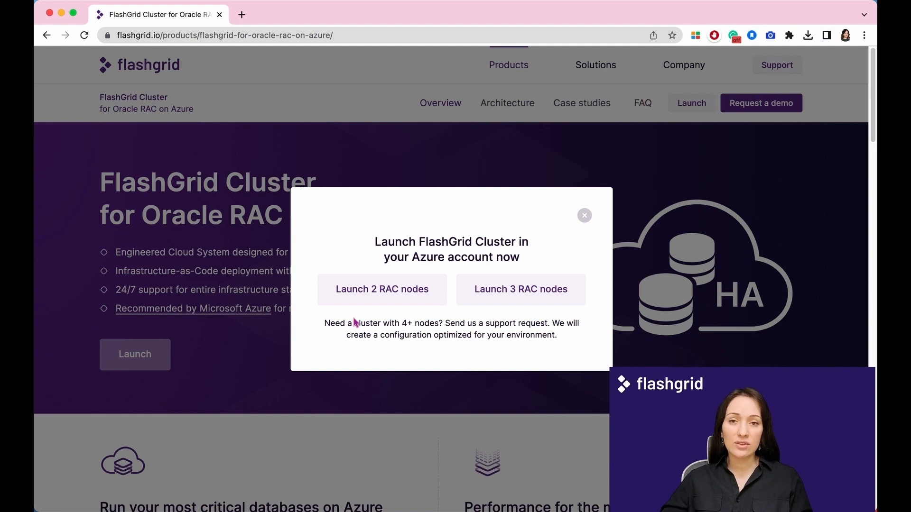
left_click(373, 296)
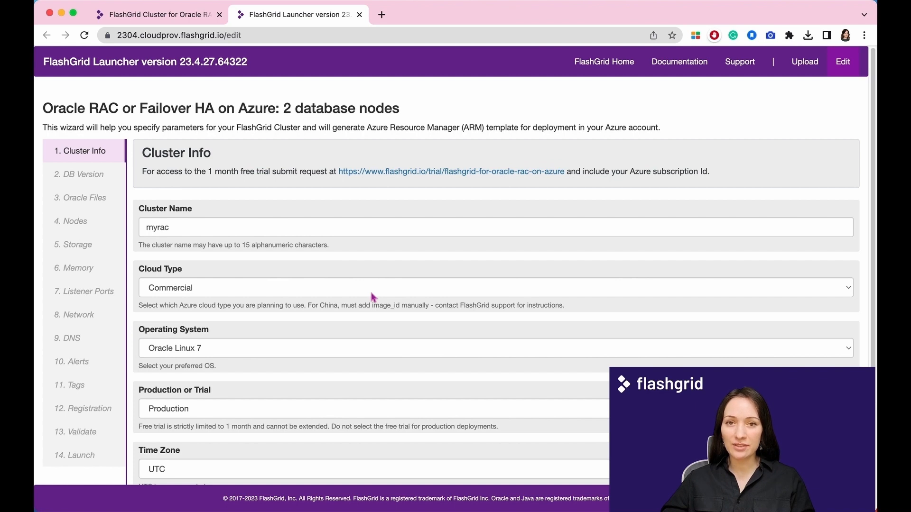
Step: Configure the myrac cluster with operating system Oracle Linux 7, Production deployment and the UTC time zone
left_click(340, 232)
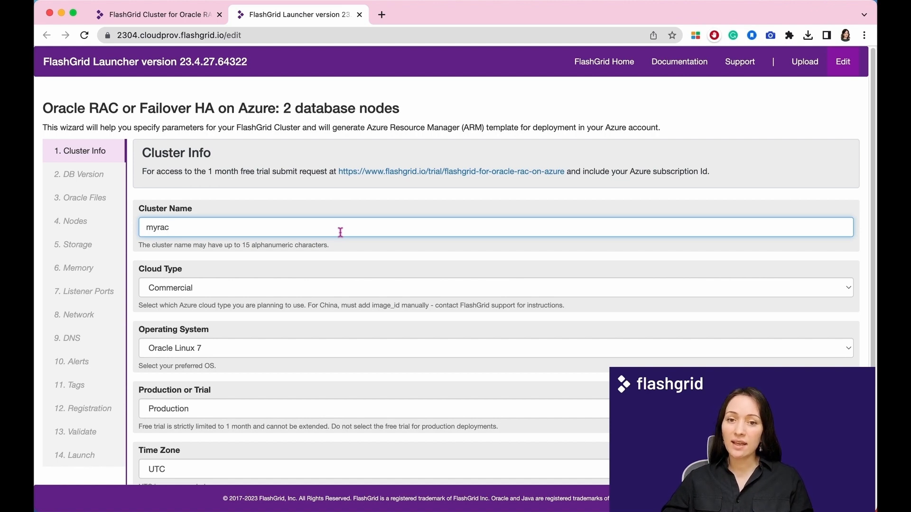
left_click(318, 349)
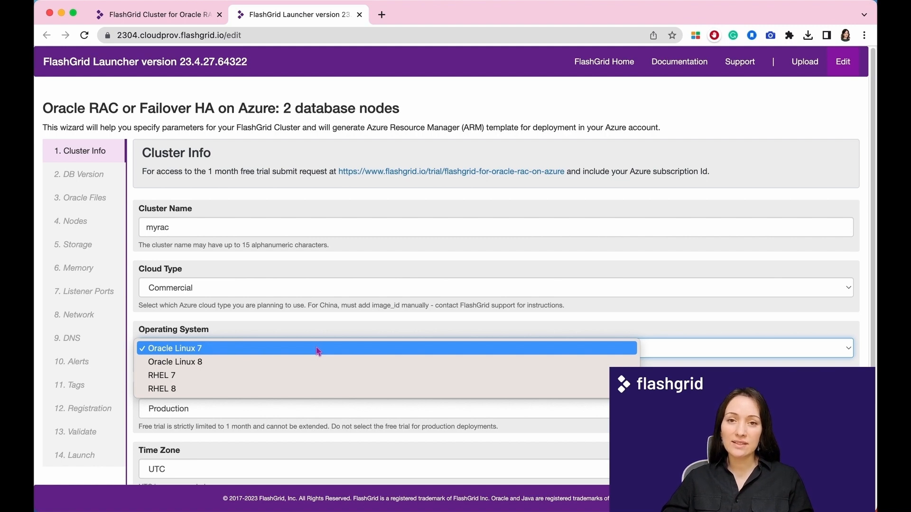
left_click(331, 406)
scroll(190, 403, "down", 2)
left_click(159, 371)
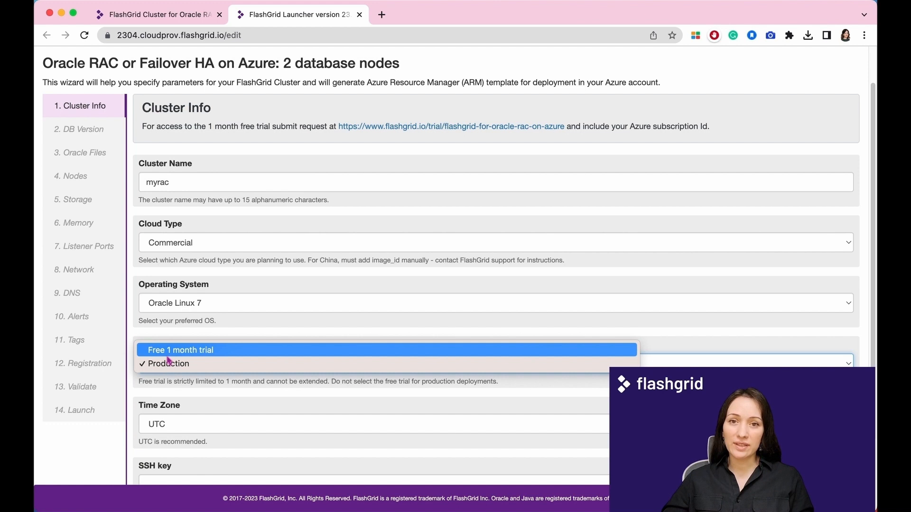
left_click(170, 366)
scroll(179, 389, "down", 2)
left_click(181, 400)
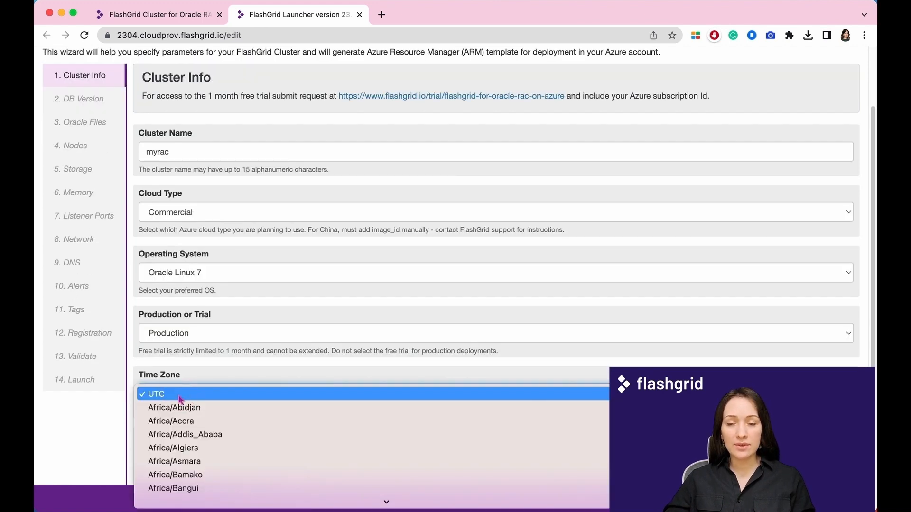
left_click(179, 399)
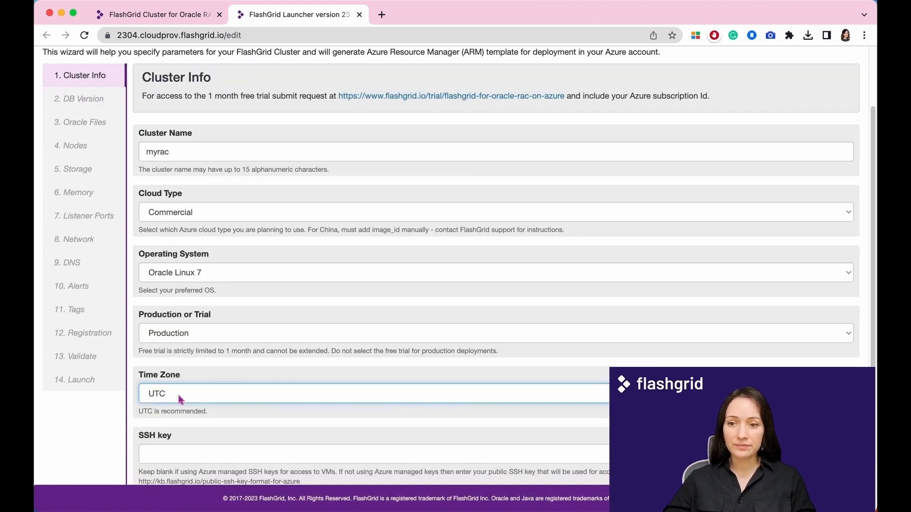
Step: Open the public SSH key format article referenced below the SSH key field and read the format requirements
scroll(190, 435, "down", 1)
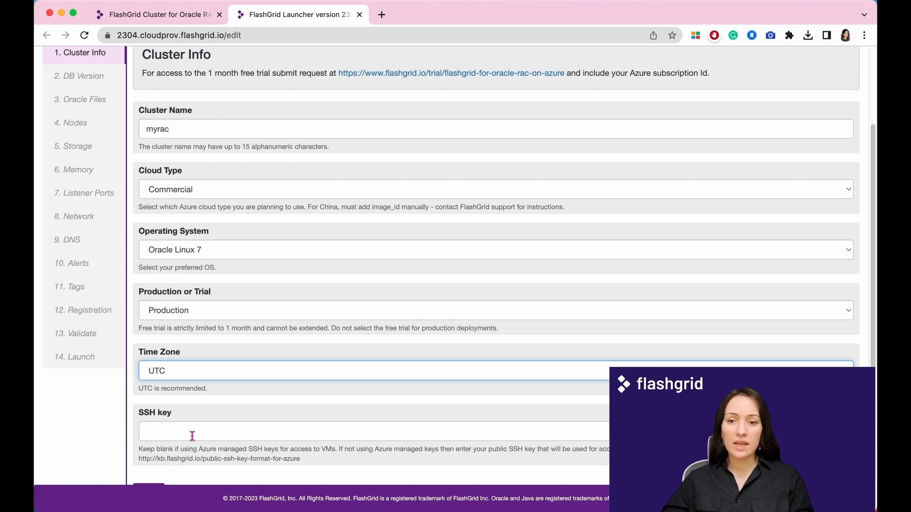
left_click_drag(301, 459, 137, 459)
right_click(146, 462)
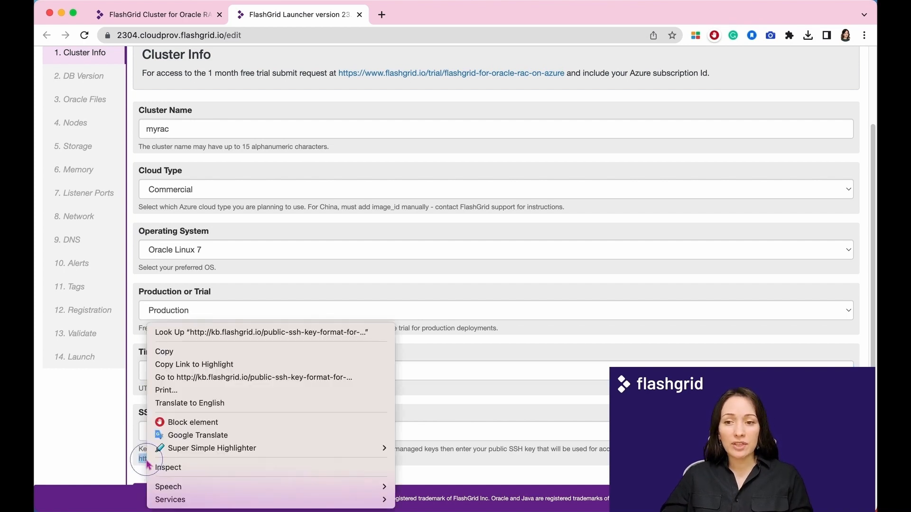
left_click(190, 377)
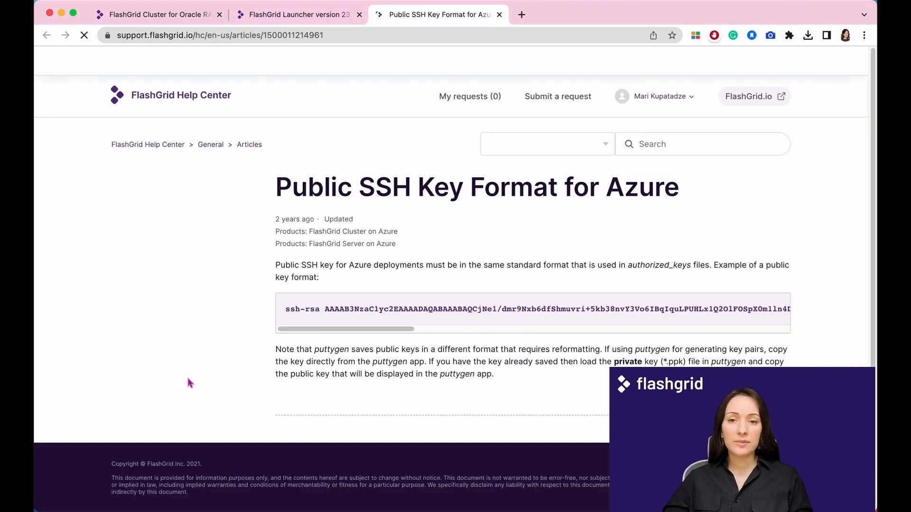
double_click(337, 357)
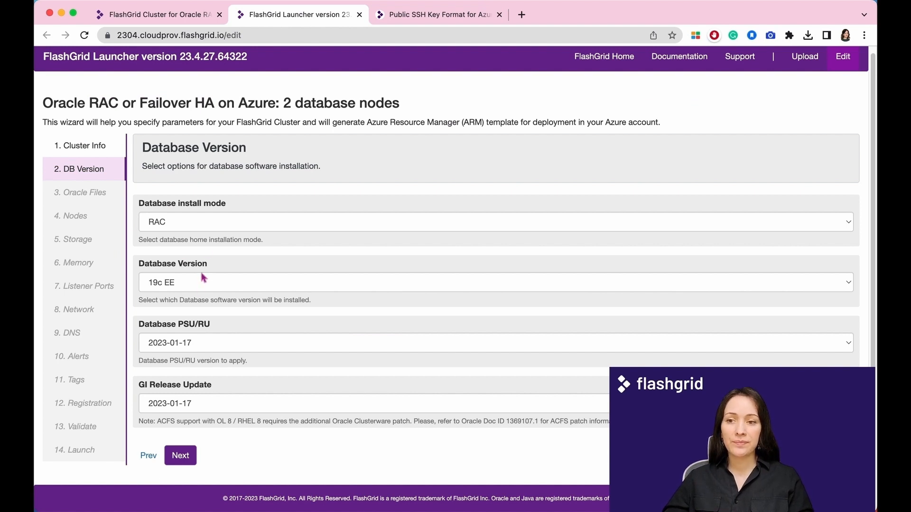
Step: Choose RAC install mode, database version 19c EE and database PSU/RU 2023-01-17, and review the ACFS support note
left_click(206, 223)
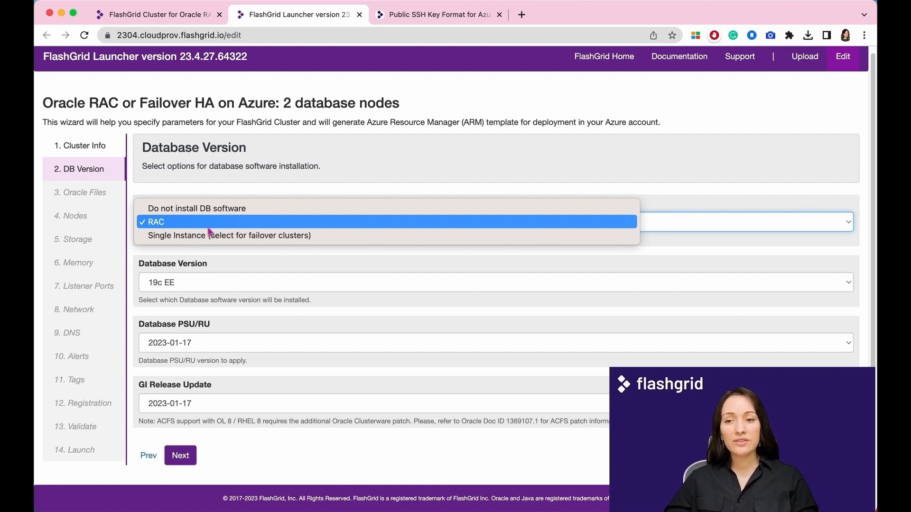
left_click(208, 227)
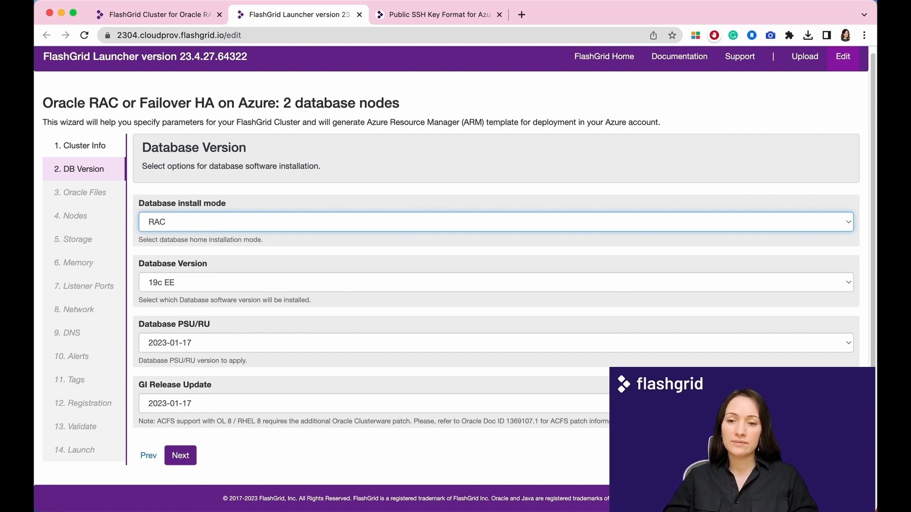
left_click(242, 284)
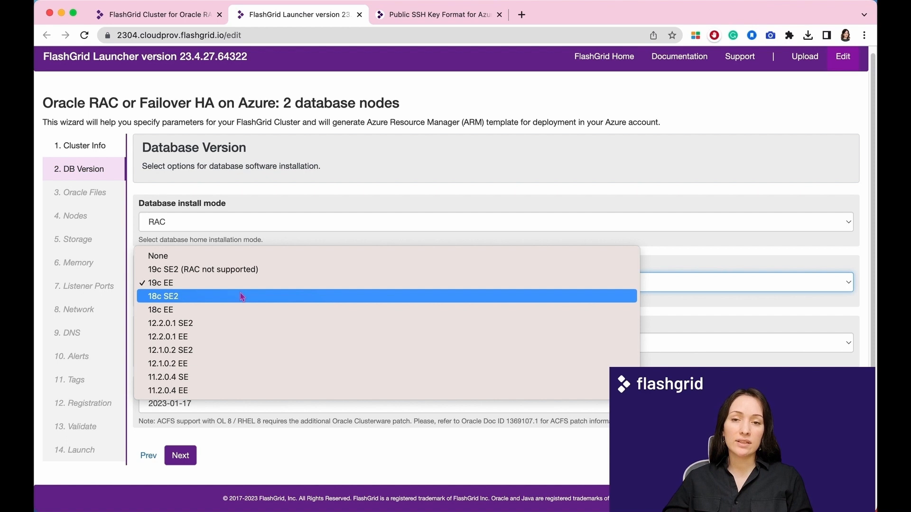
left_click(242, 285)
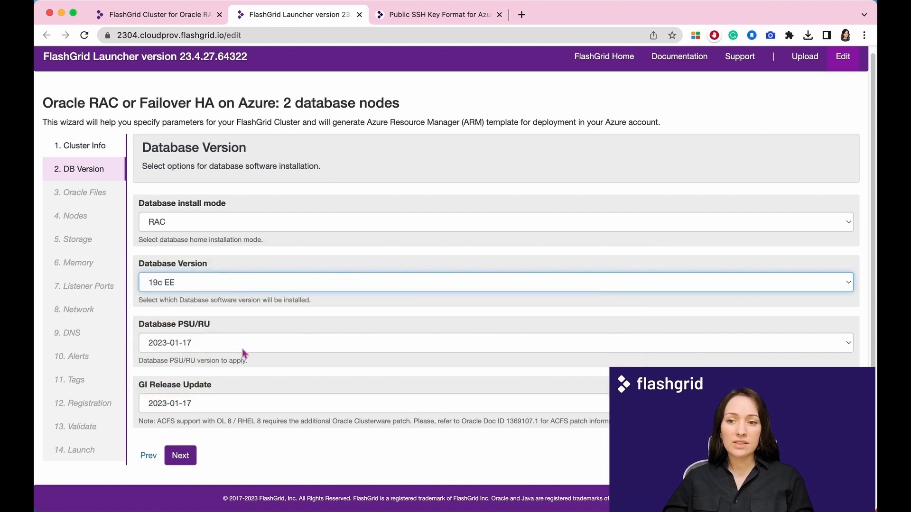
left_click(244, 352)
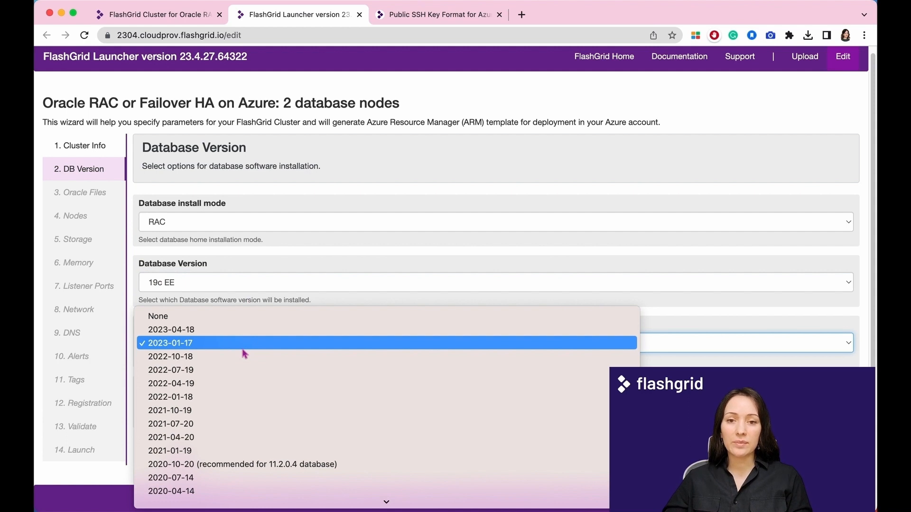
left_click(243, 349)
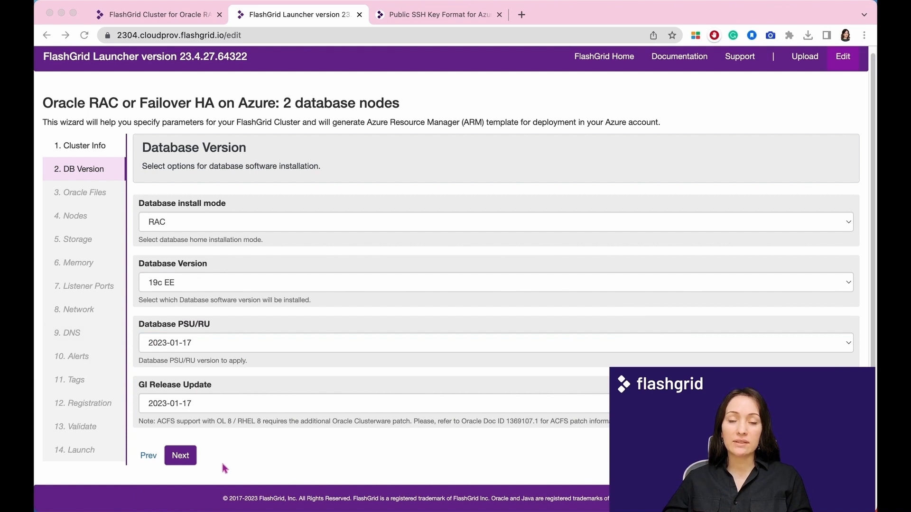
triple_click(224, 422)
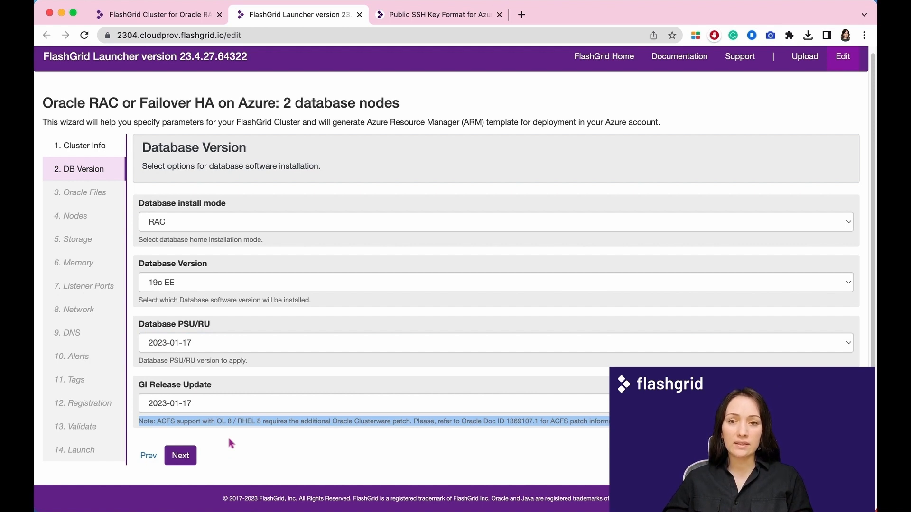
left_click(542, 421)
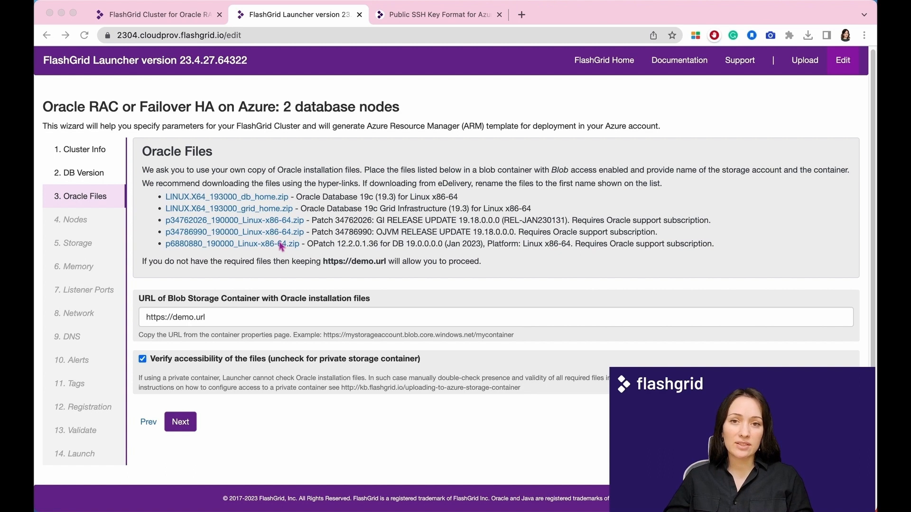
Step: Review the GI release update patch and example container URL, and read the linked article on uploading Oracle installation files to an Azure storage container
triple_click(393, 218)
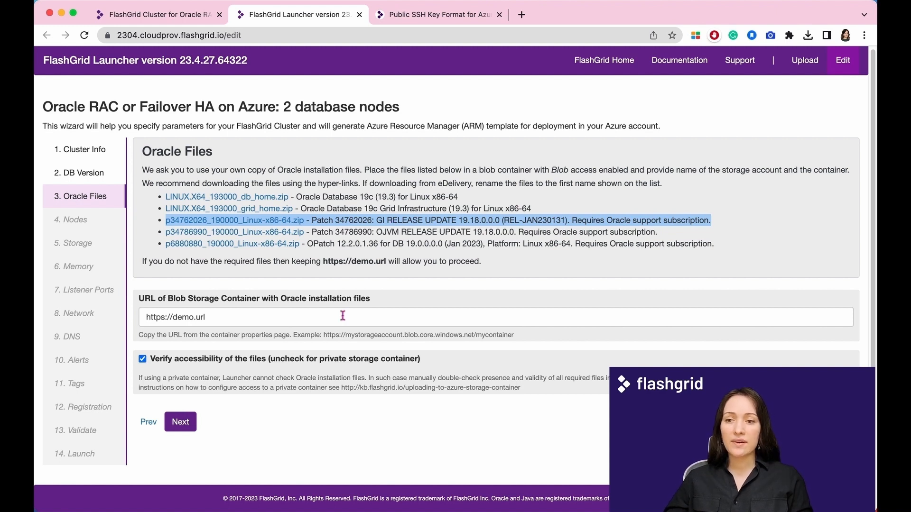
left_click_drag(515, 335, 326, 335)
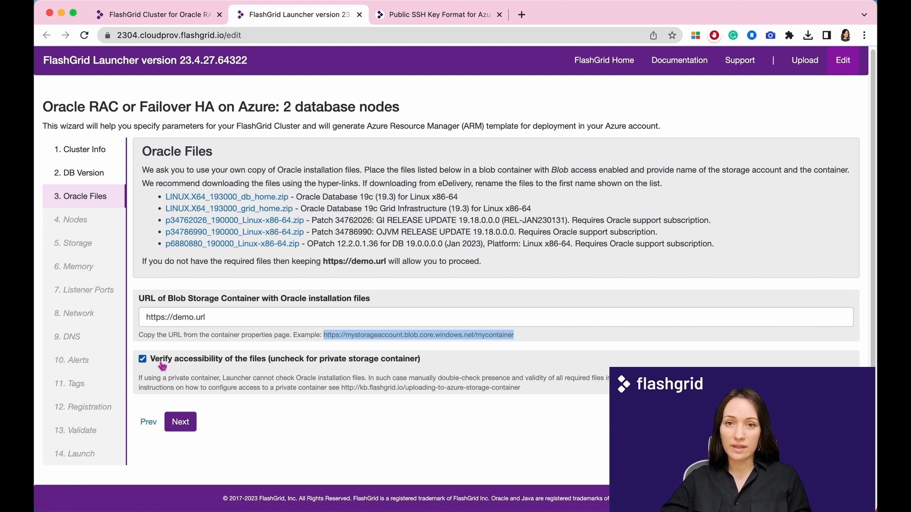
left_click_drag(521, 388, 341, 388)
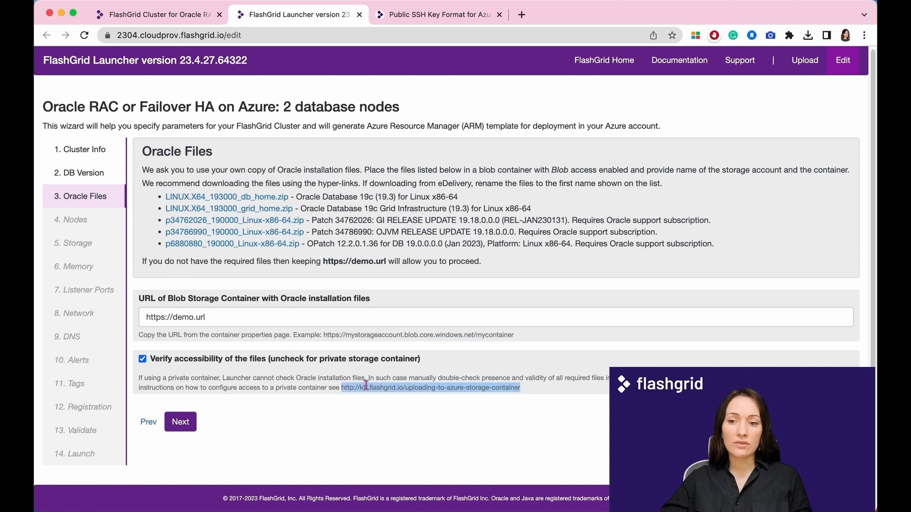
right_click(368, 390)
left_click(427, 377)
scroll(388, 384, "down", 1)
scroll(388, 383, "down", 2)
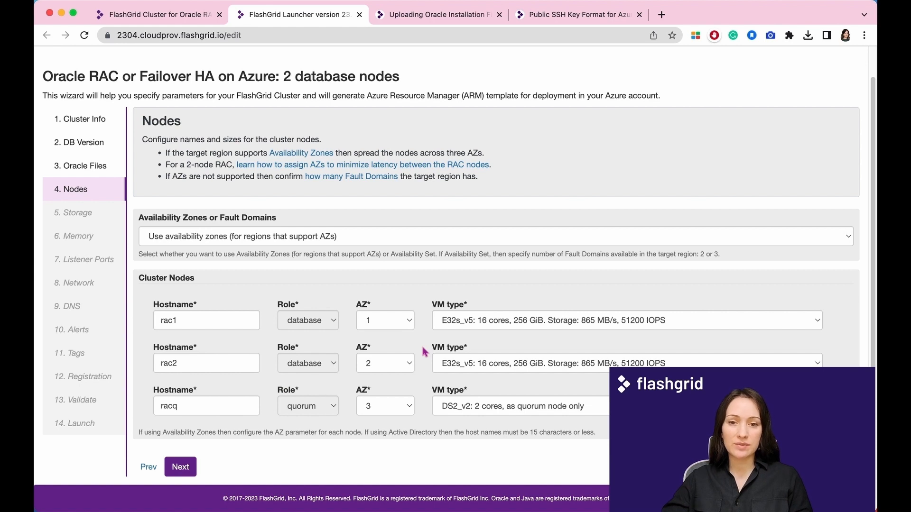
Step: Check the Microsoft list of Azure regions that support availability zones, and close the opened reference pages
left_click(316, 158)
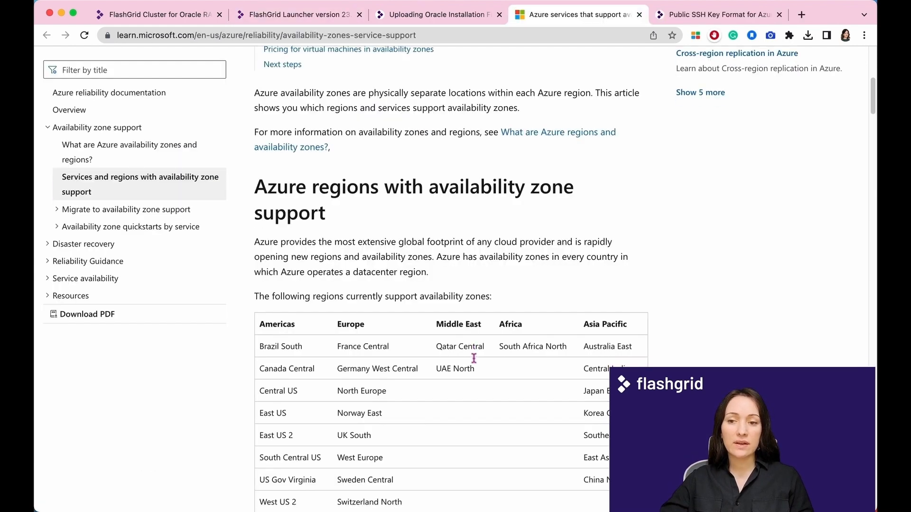
scroll(474, 363, "down", 1)
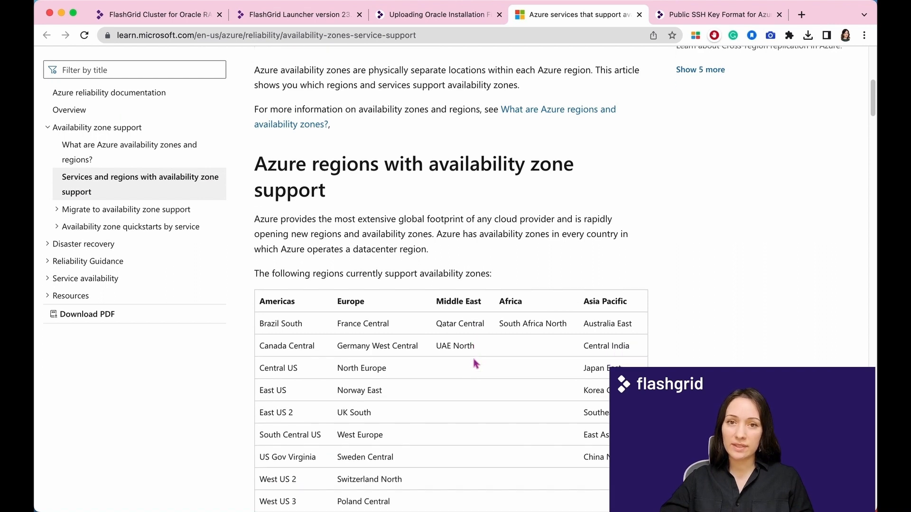
left_click(499, 15)
left_click(499, 14)
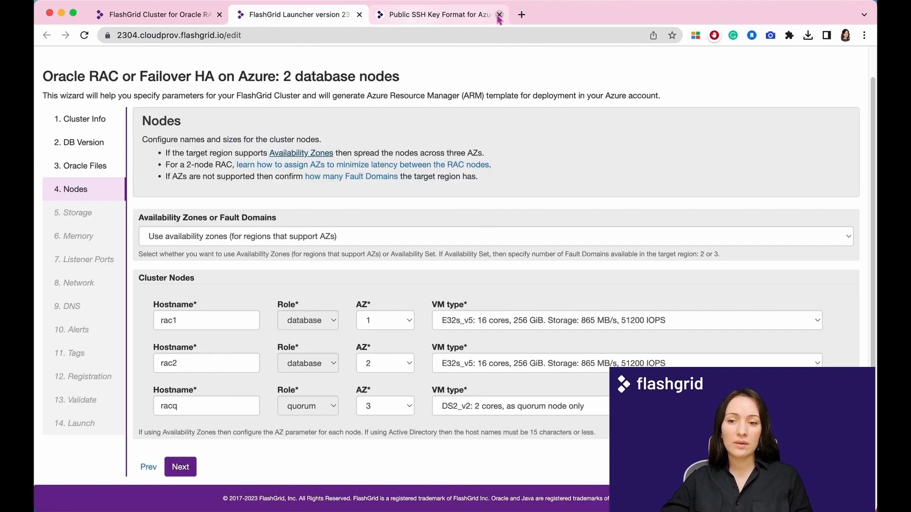
left_click(499, 15)
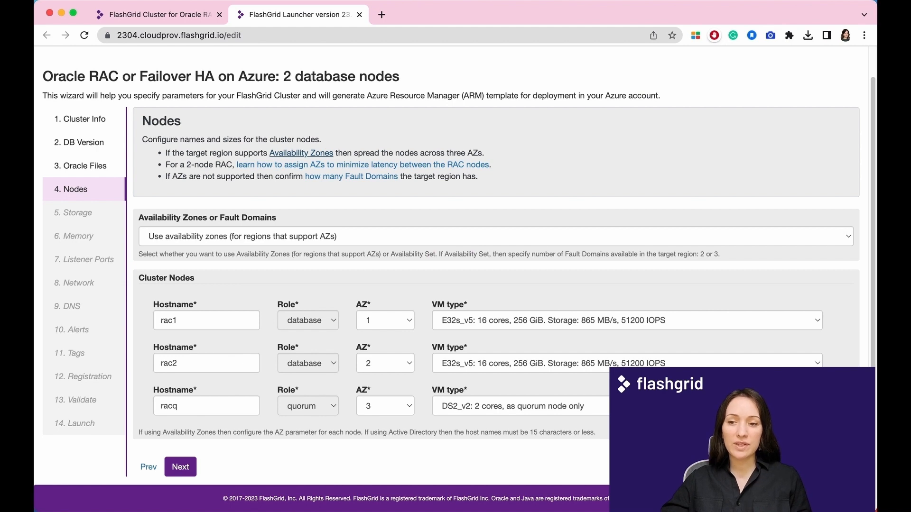
Step: Read the article on assigning availability zones to minimize latency between the RAC nodes, examine its zone latency diagram, and close it
left_click(342, 164, "super")
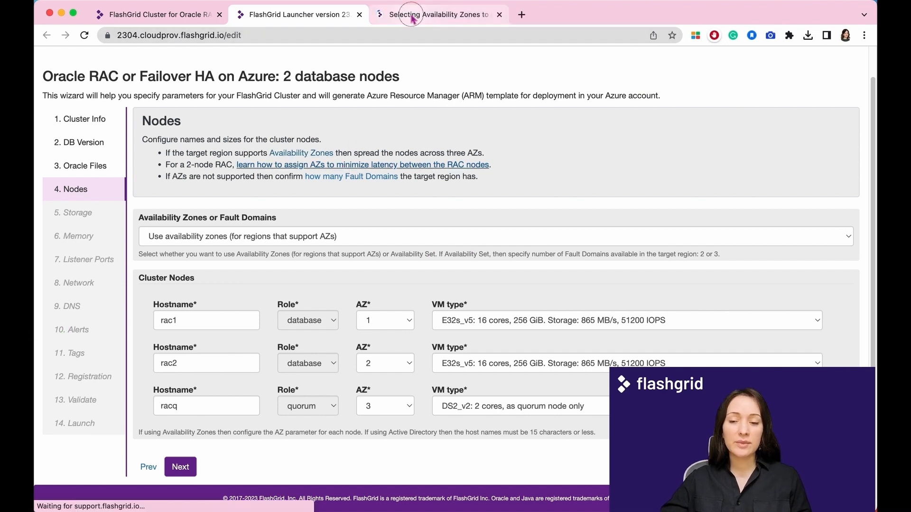
left_click(413, 18)
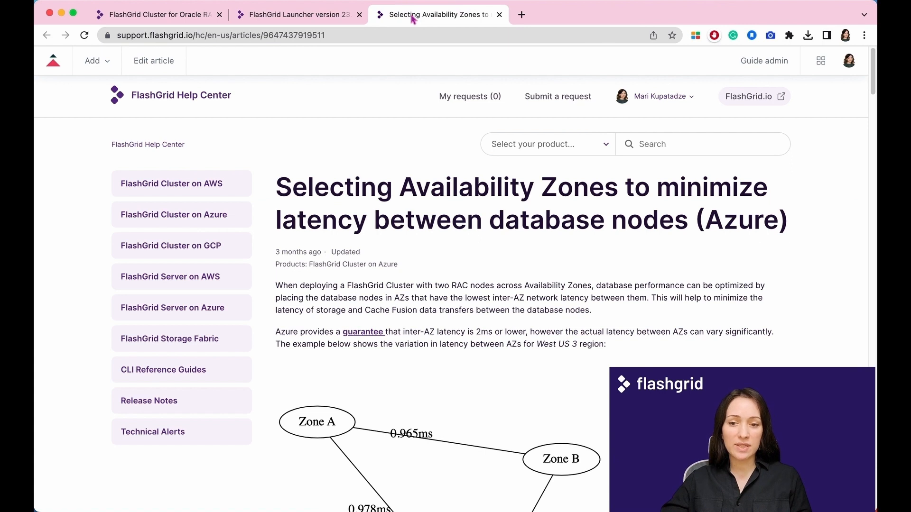
scroll(506, 322, "down", 3)
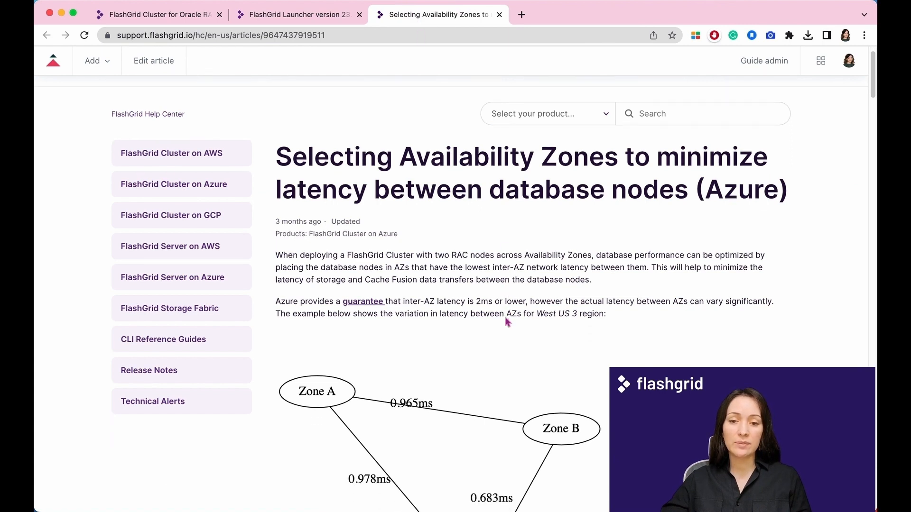
scroll(506, 322, "down", 5)
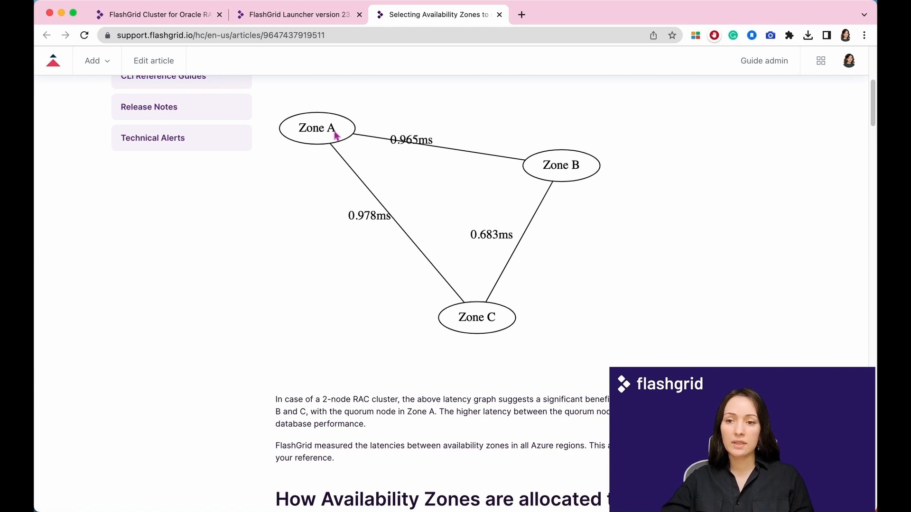
left_click(499, 15)
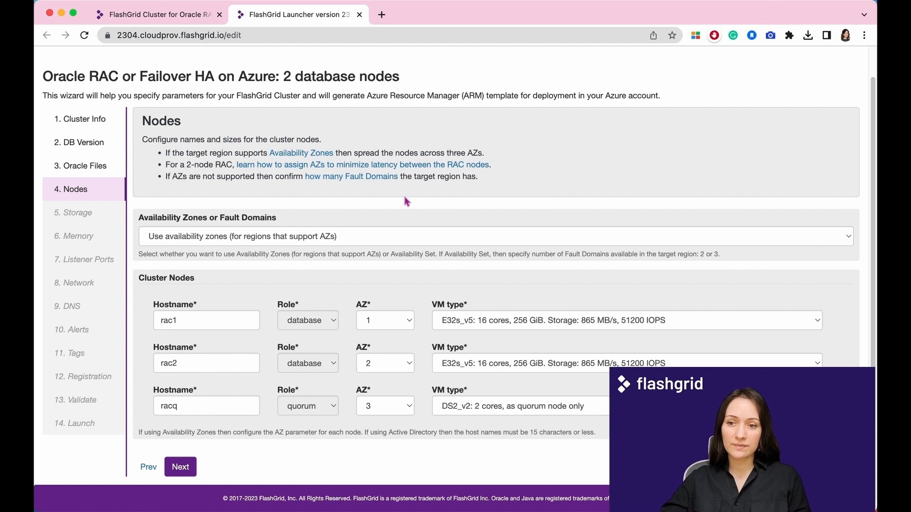
Step: Read the article on determining the target region's number of Fault Domains, close it, and keep the nodes set to use availability zones
left_click(375, 179)
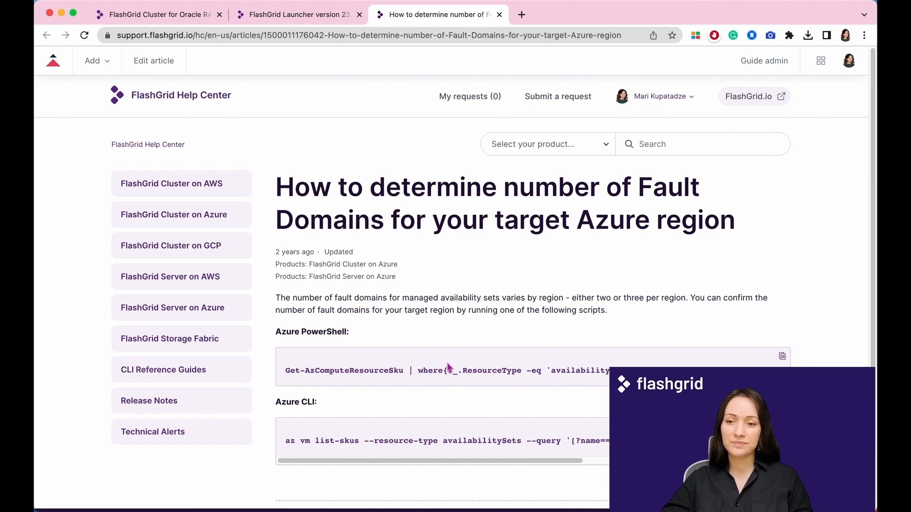
key("super+w")
left_click(431, 236)
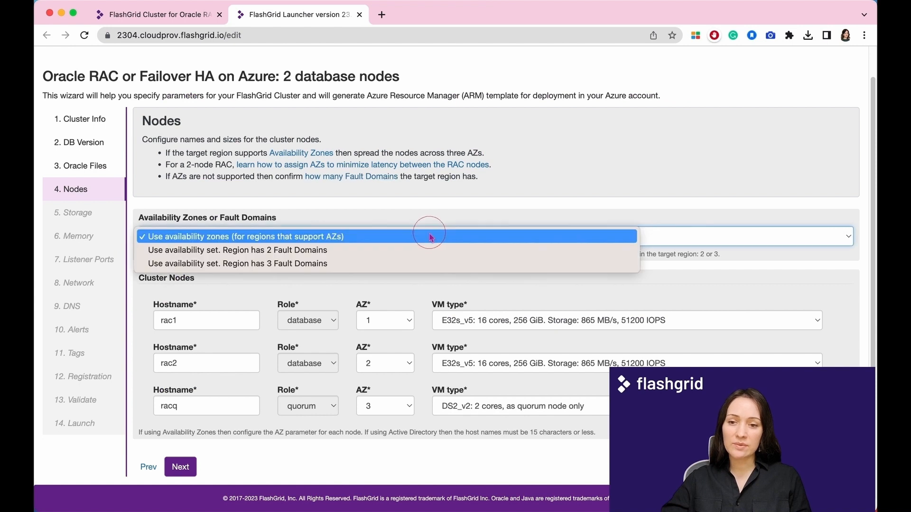
left_click(431, 236)
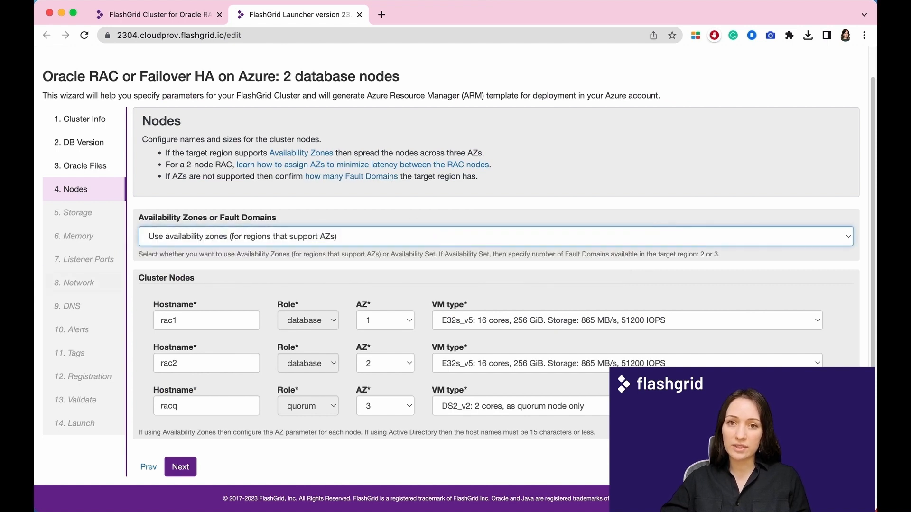
Step: Keep VM type E32s_v5 for rac1 and rac2 and DS2_v2 for the quorum node racq, and accept the node settings
left_click(515, 320)
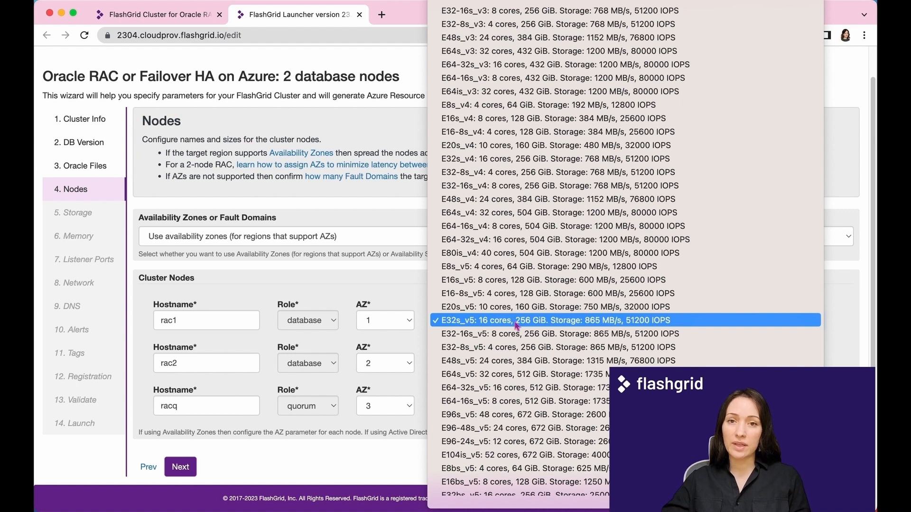
left_click(516, 326)
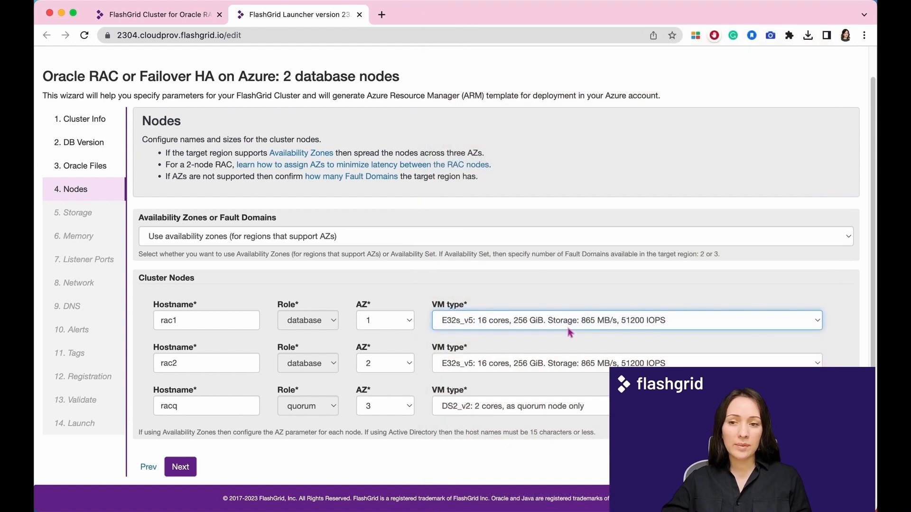
left_click(571, 364)
left_click(571, 364)
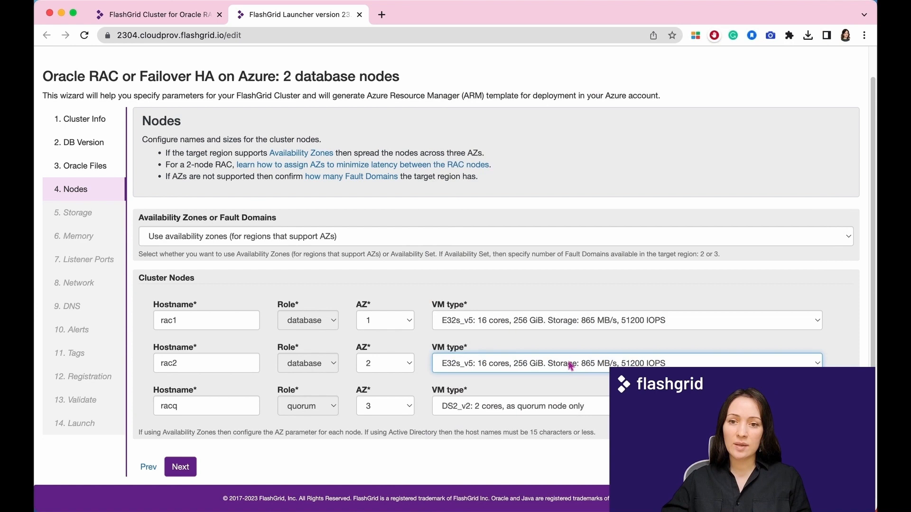
left_click(578, 407)
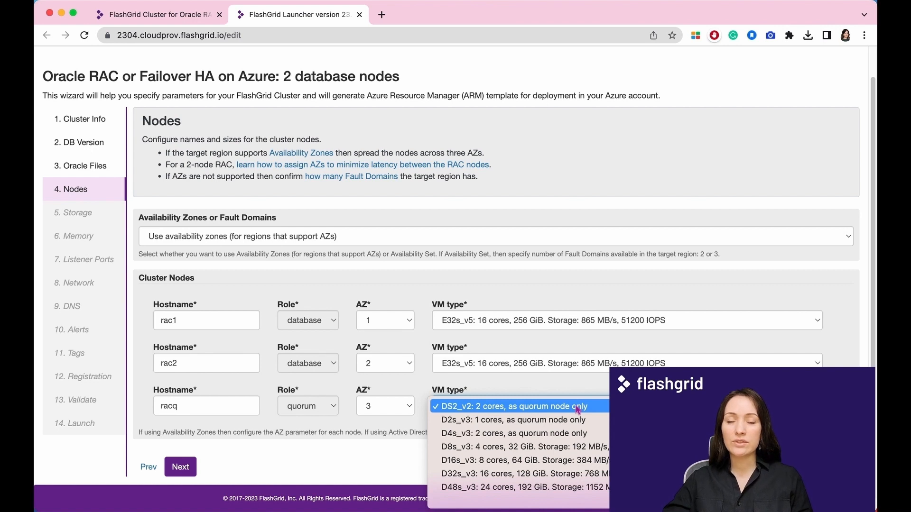
left_click(578, 409)
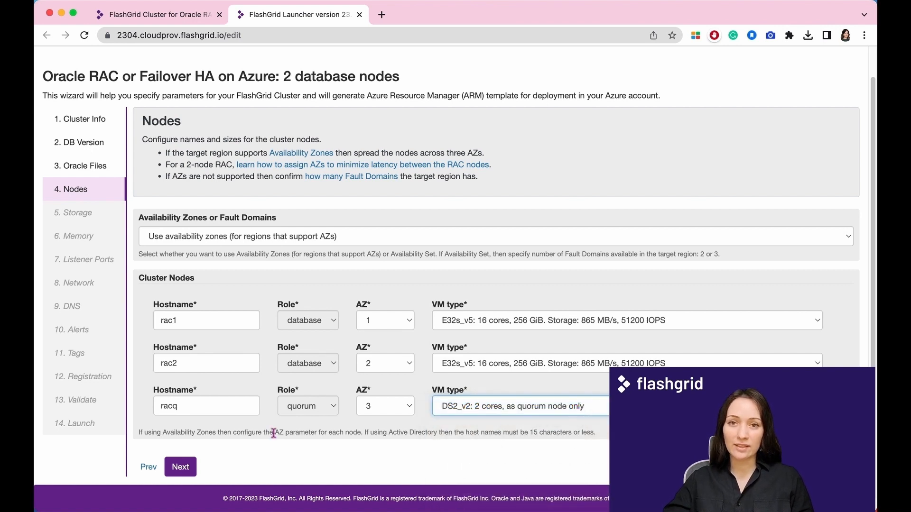
left_click(176, 468)
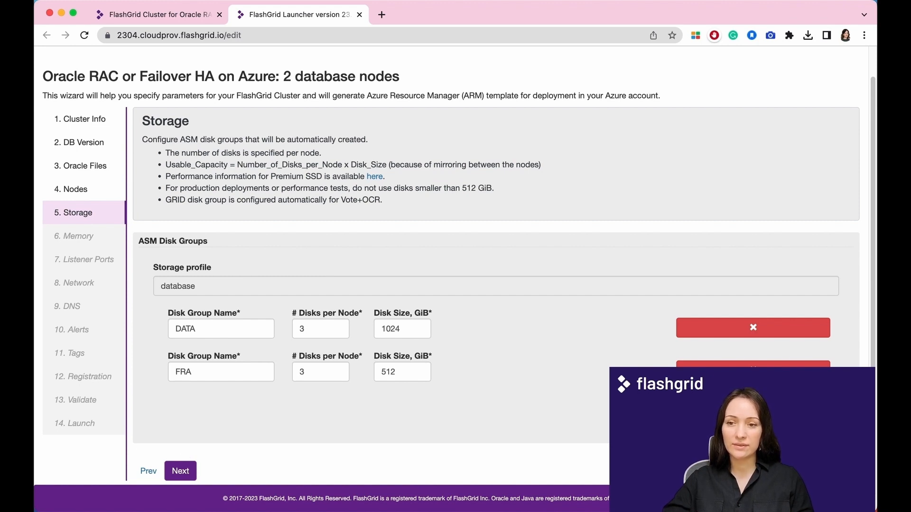
Step: Try adding and removing an extra disk group, review the disk guidance, and accept DATA at 3 × 1024 GiB and FRA at 3 × 512 GiB
left_click(753, 414)
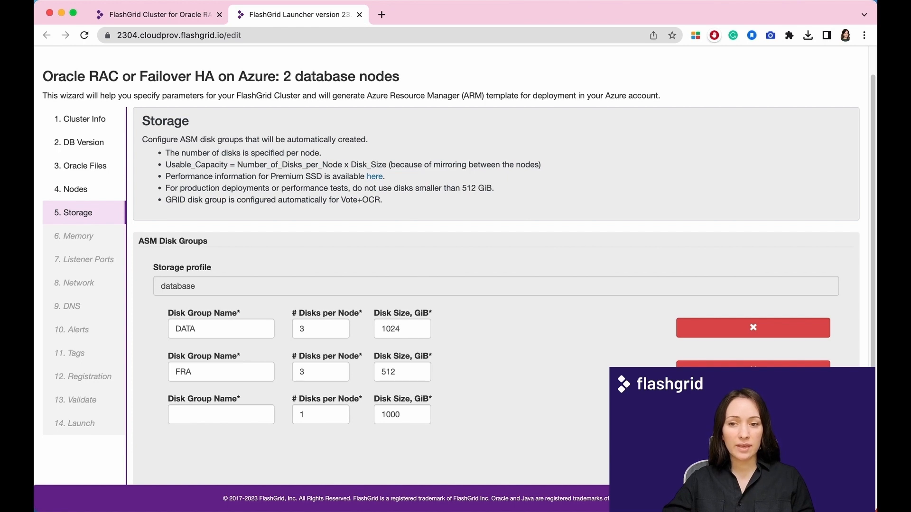
left_click(753, 414)
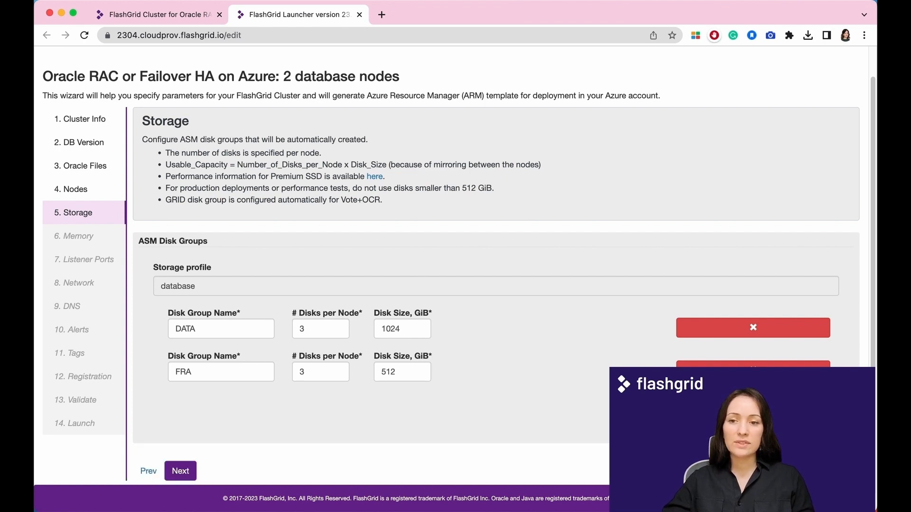
triple_click(352, 199)
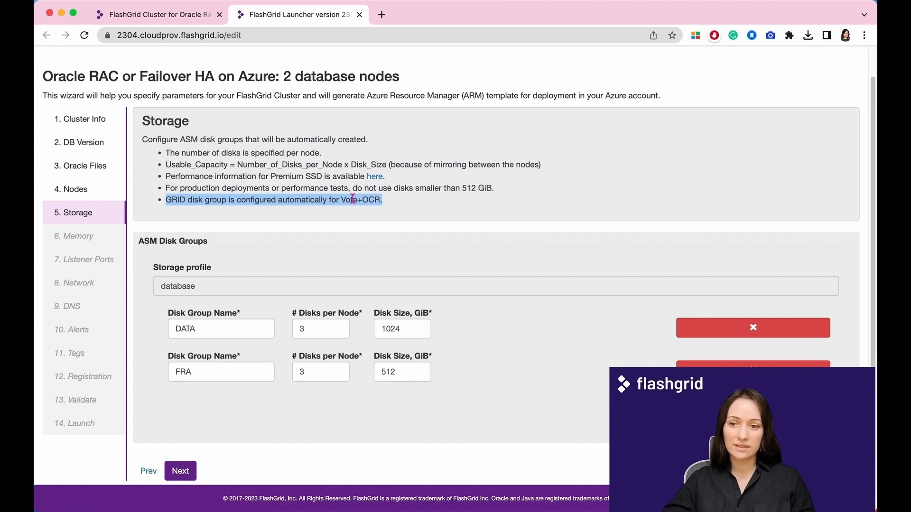
double_click(293, 329)
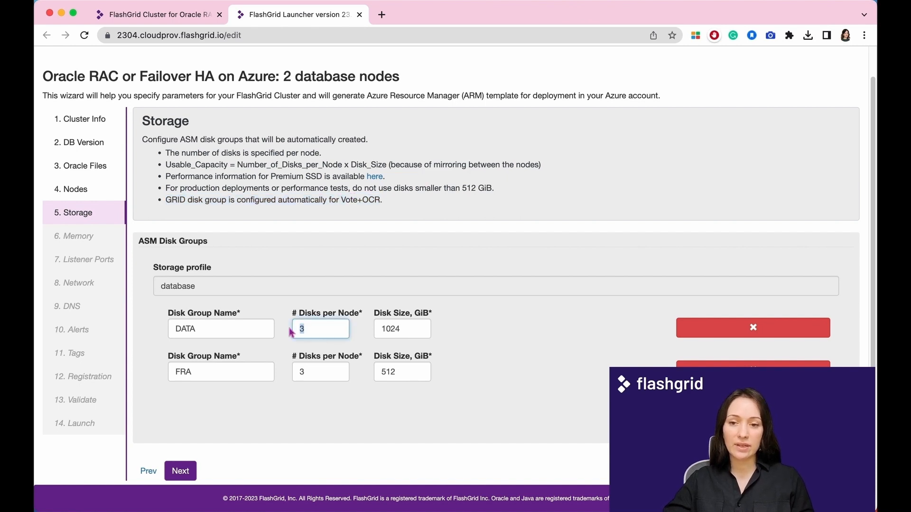
double_click(374, 334)
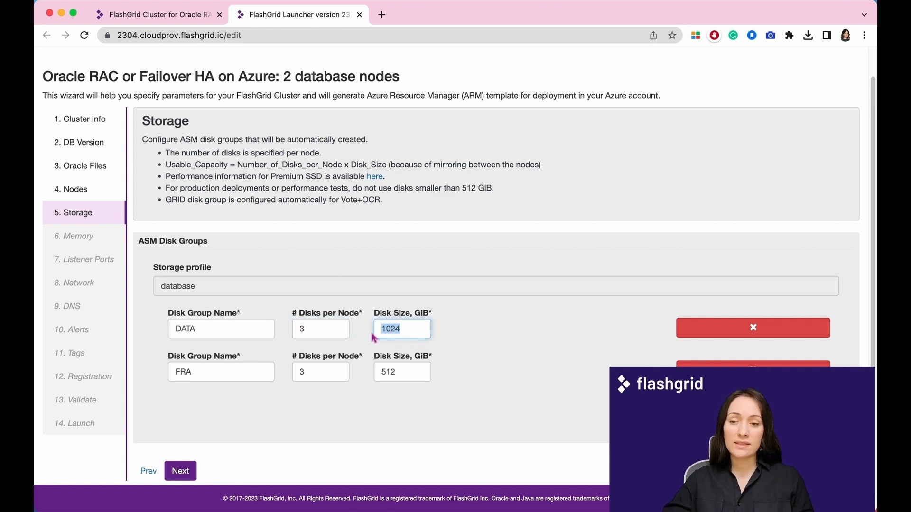
left_click(343, 328)
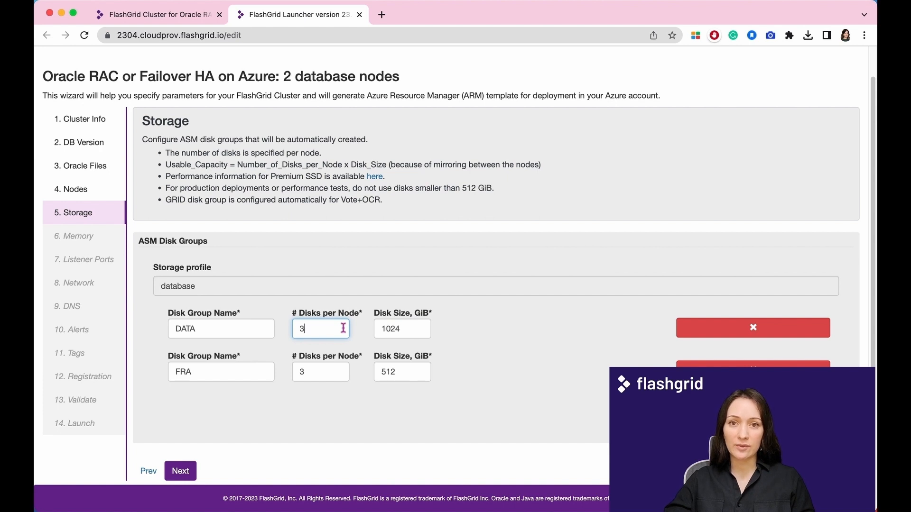
triple_click(409, 188)
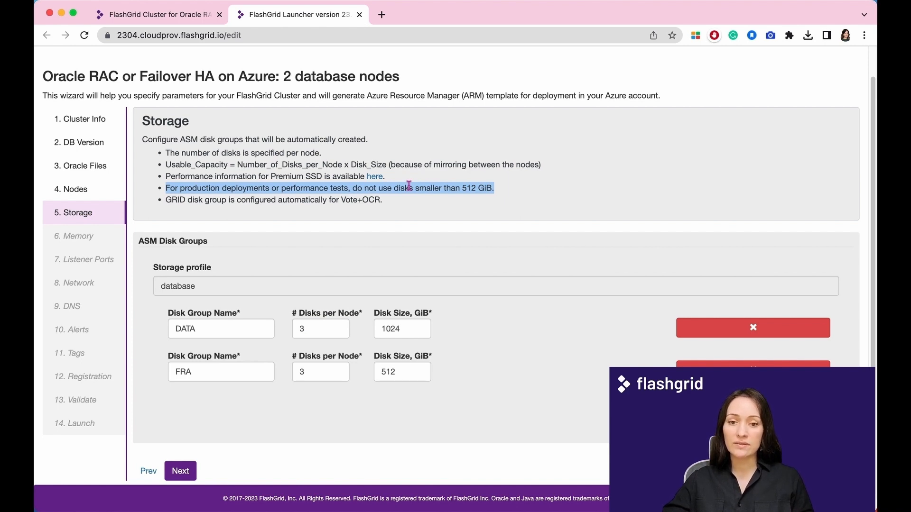
left_click(181, 471)
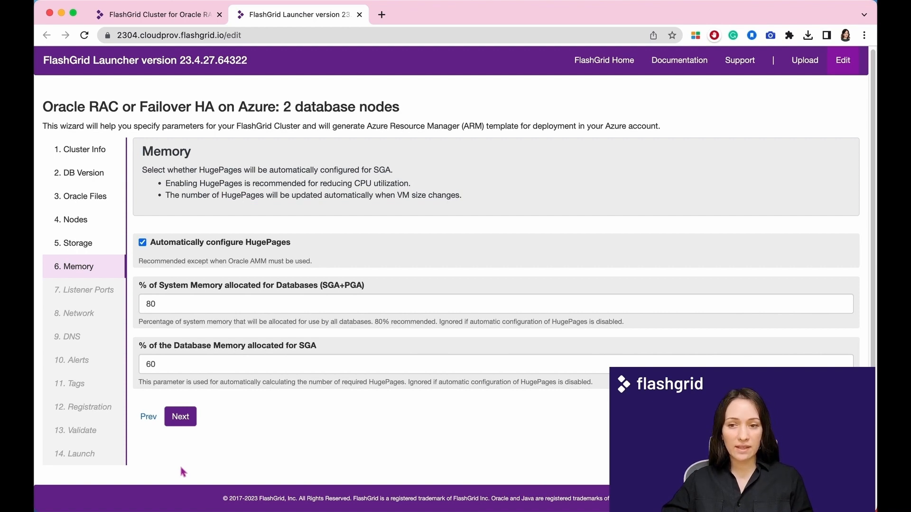
Step: Accept automatic HugePages with 80% database memory and 60% SGA, and keep SCAN listener port 1521 and local listener port 1522
left_click(208, 306)
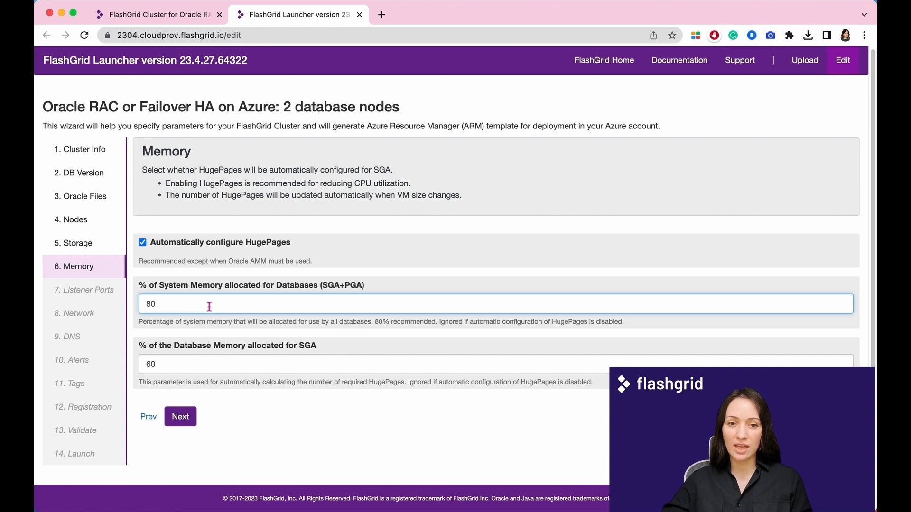
left_click(217, 357)
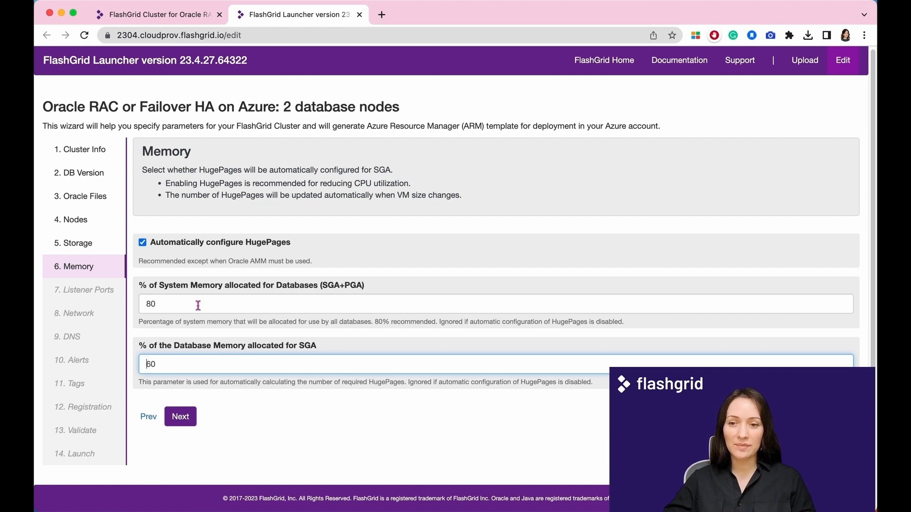
left_click(181, 423)
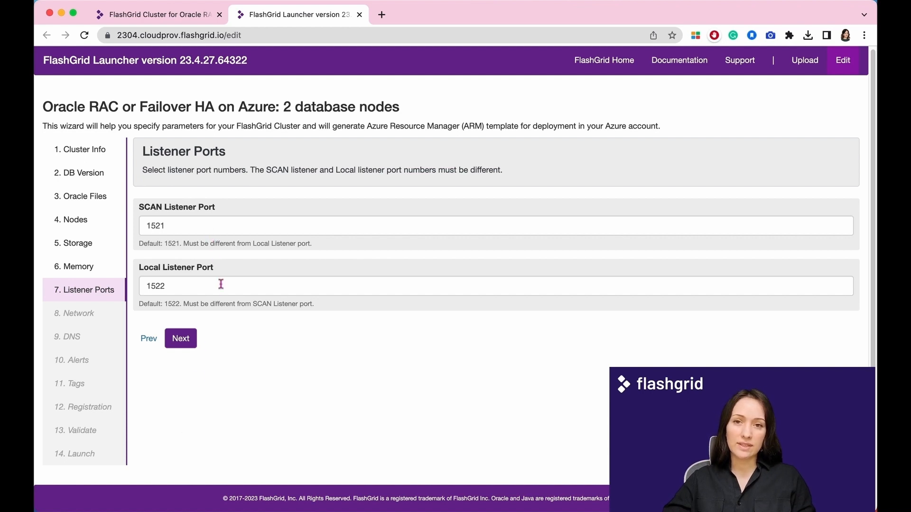
left_click(182, 340)
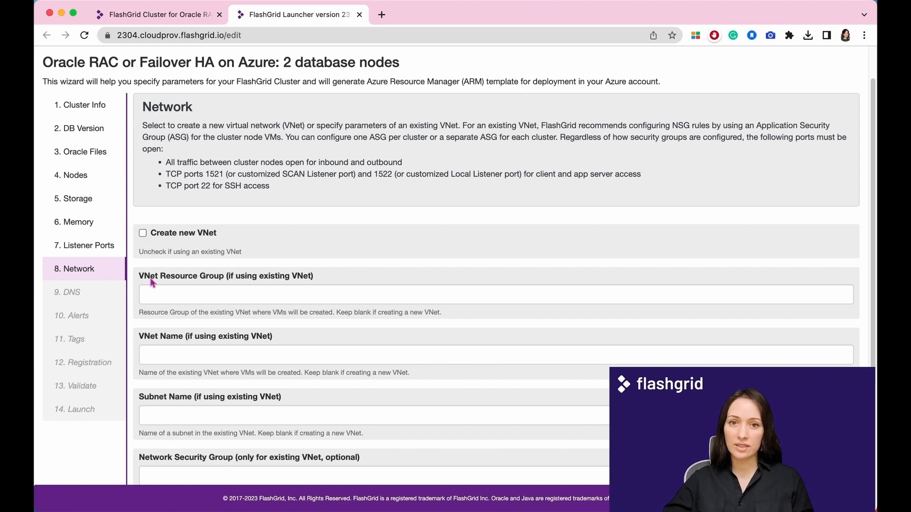
Step: Review the existing-VNet, subnet and security group fields and the list of ports that must be open for the cluster network
scroll(152, 282, "down", 1)
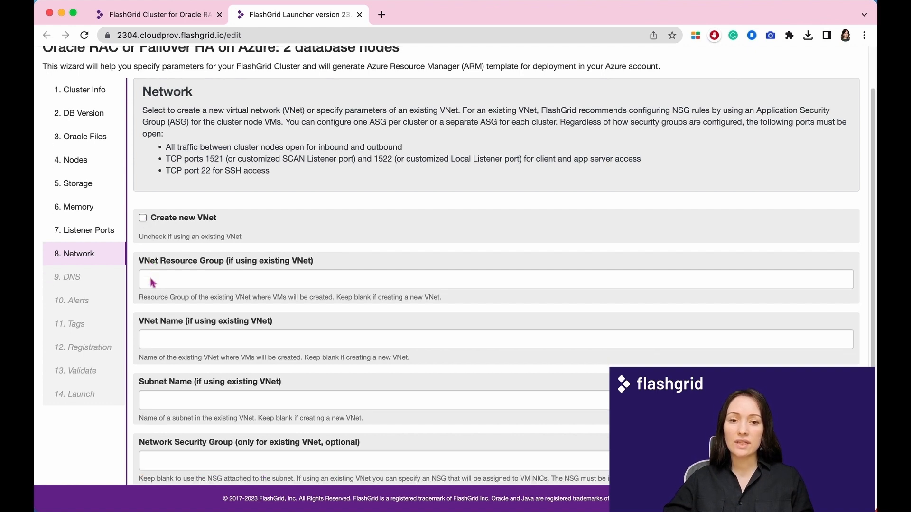
left_click(292, 276)
left_click(288, 332)
left_click(289, 388)
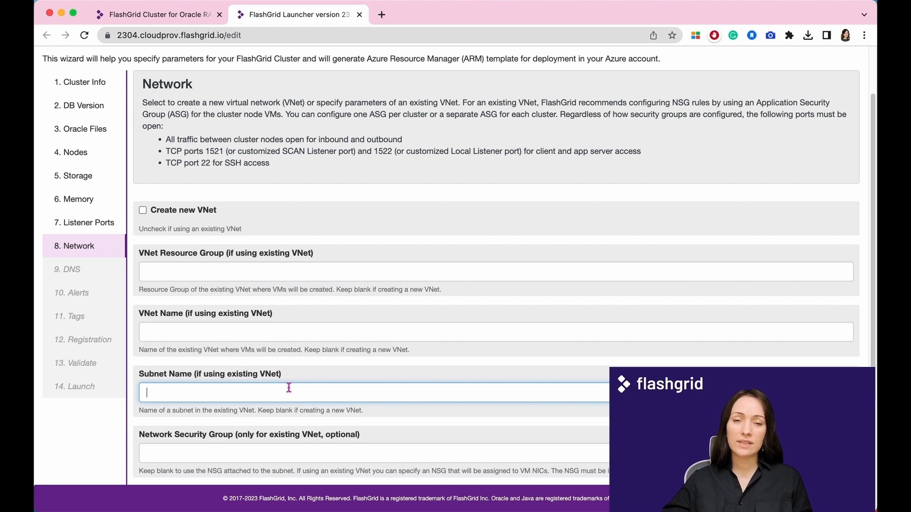
left_click(281, 449)
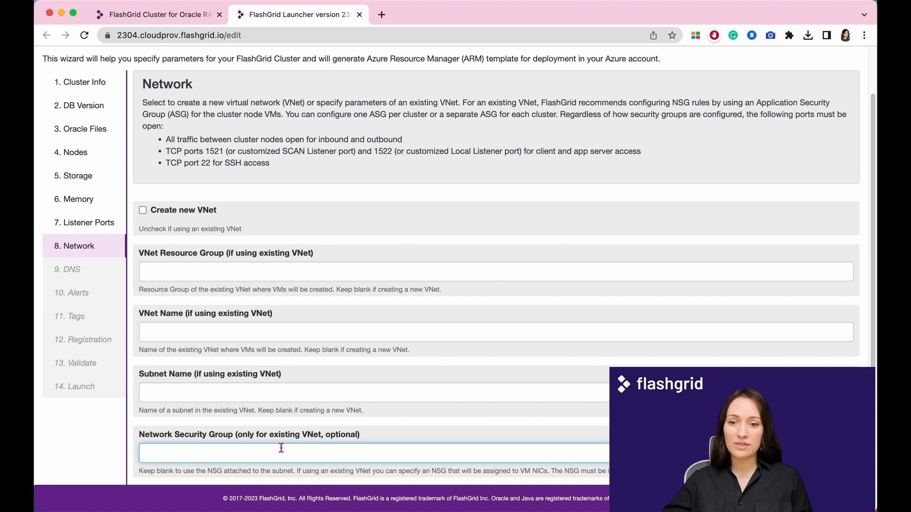
scroll(407, 365, "down", 4)
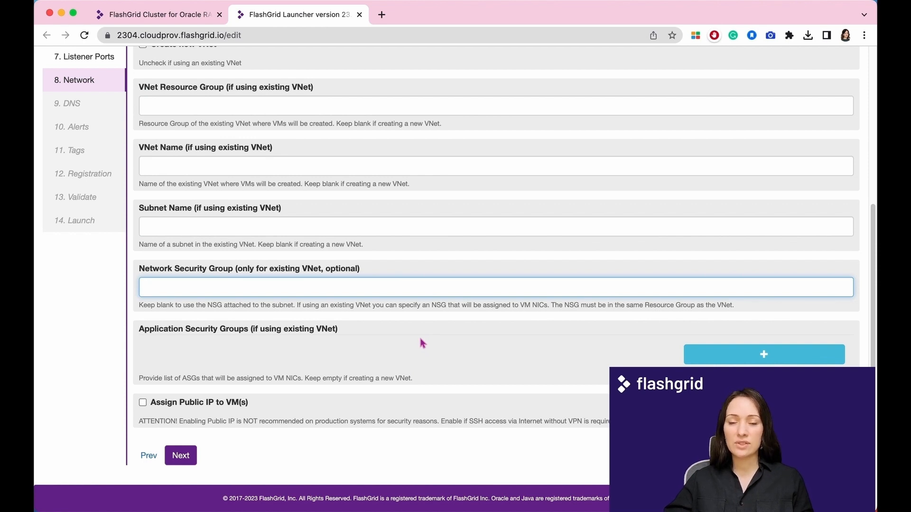
scroll(421, 339, "up", 5)
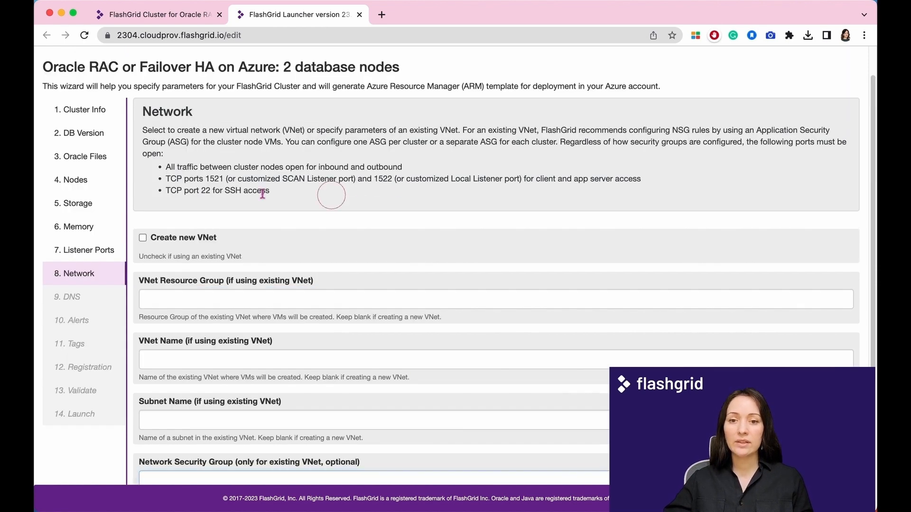
left_click_drag(335, 195, 162, 173)
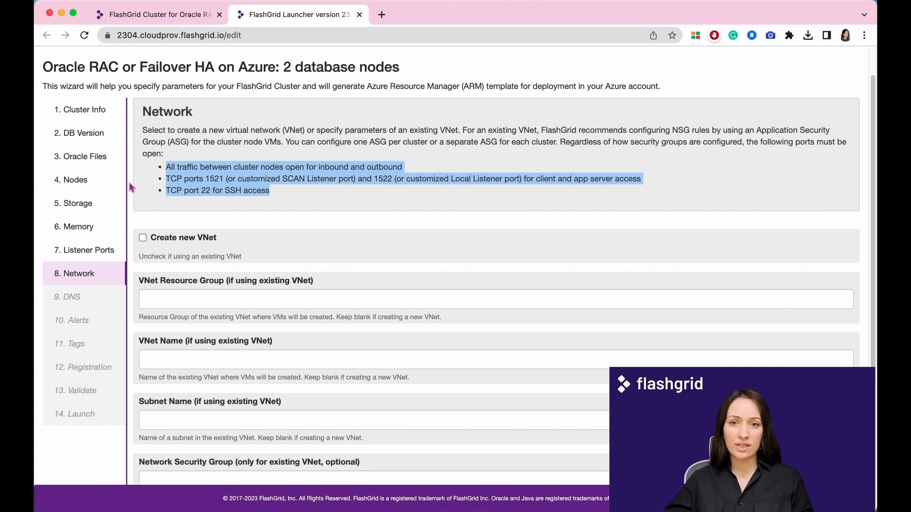
Step: Enable public IP assignment for the VMs and creation of a new VNet, and accept the network settings
scroll(145, 415, "down", 5)
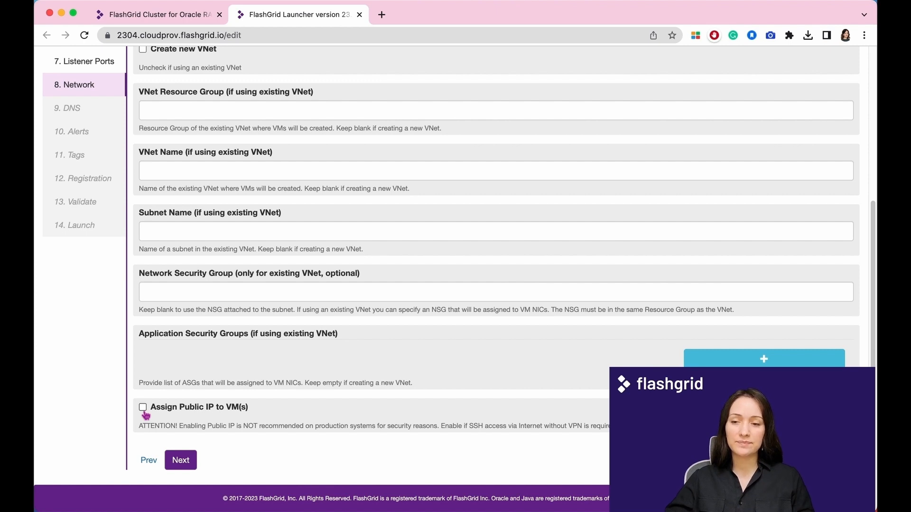
left_click(142, 407)
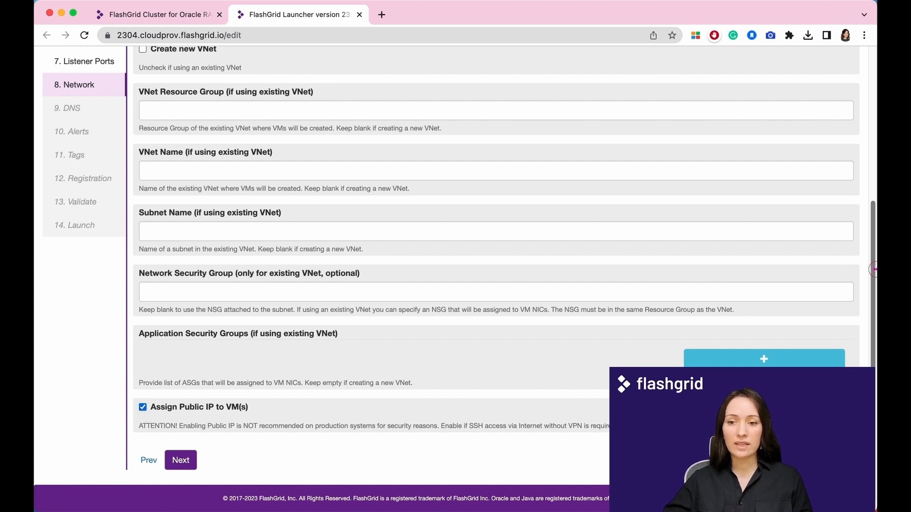
scroll(574, 186, "up", 3)
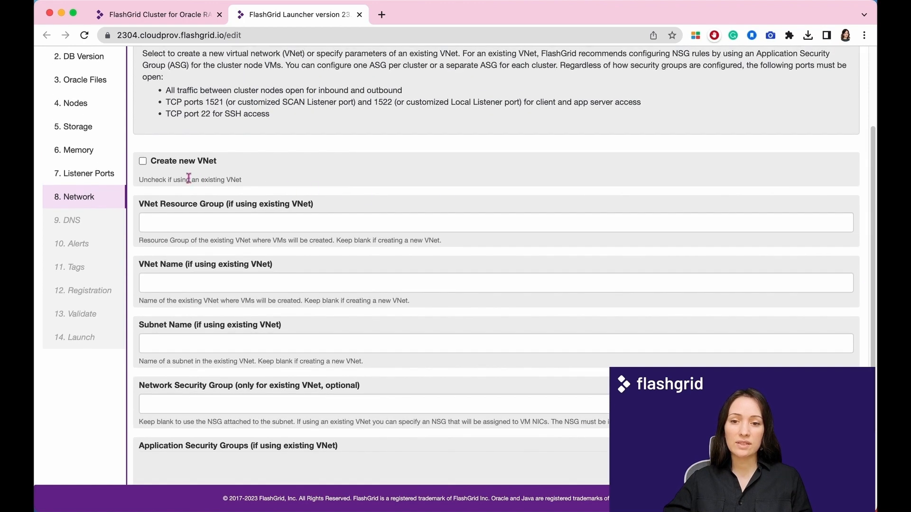
left_click(186, 162)
scroll(874, 249, "down", 2)
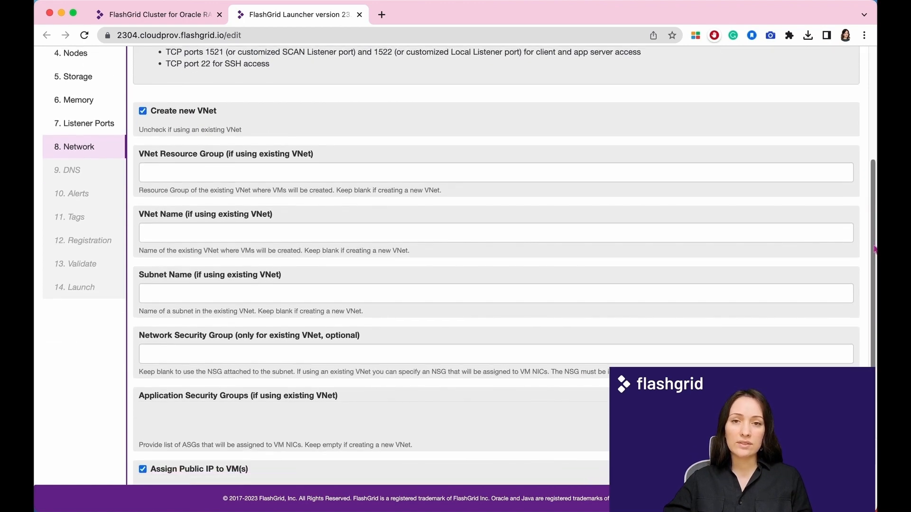
scroll(875, 249, "down", 3)
left_click(181, 457)
Step: Accept domain name mycompany.mydomain and DNS server 168.63.129.16, and keep operation error alerts to FlashGrid technical support enabled
left_click(265, 256)
left_click(265, 333)
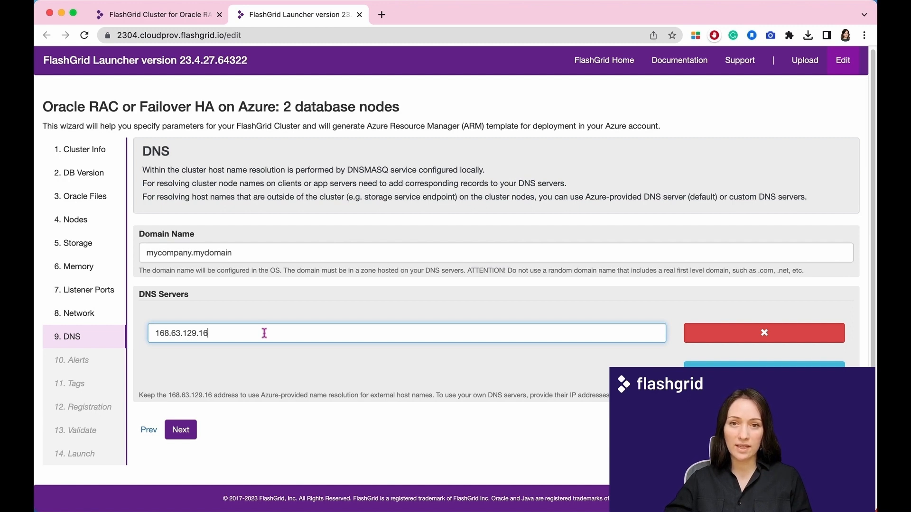
left_click(185, 433)
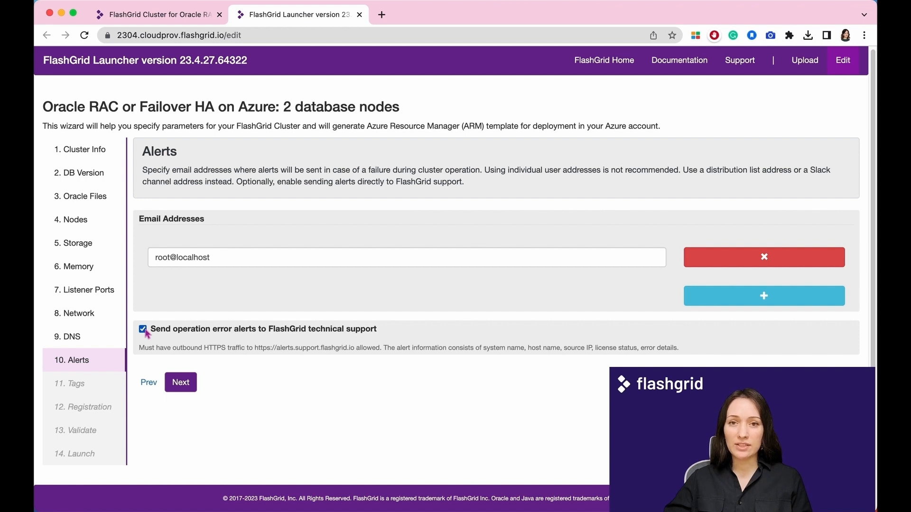
left_click_drag(204, 349, 355, 350)
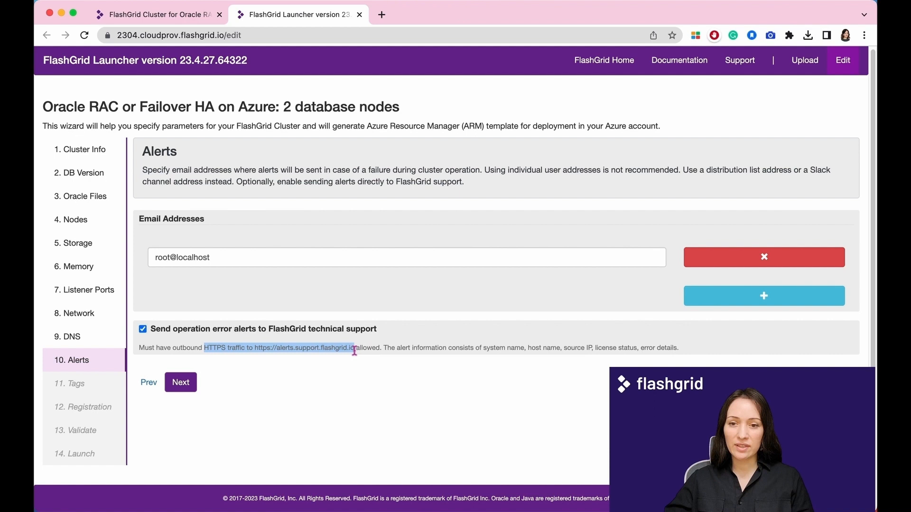
left_click(175, 382)
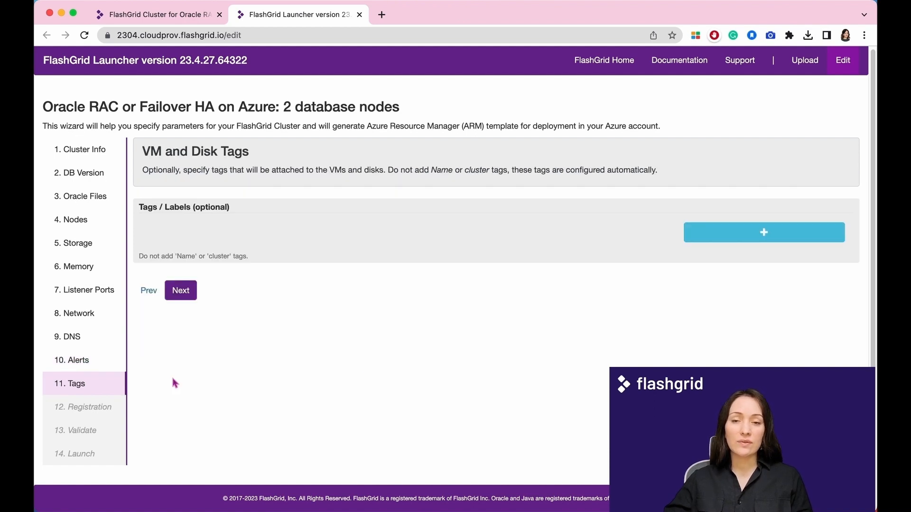
Step: Leave the optional tags empty, fill in the registration form with the contact's name, company and business email, and validate the configuration
left_click_drag(388, 170, 507, 170)
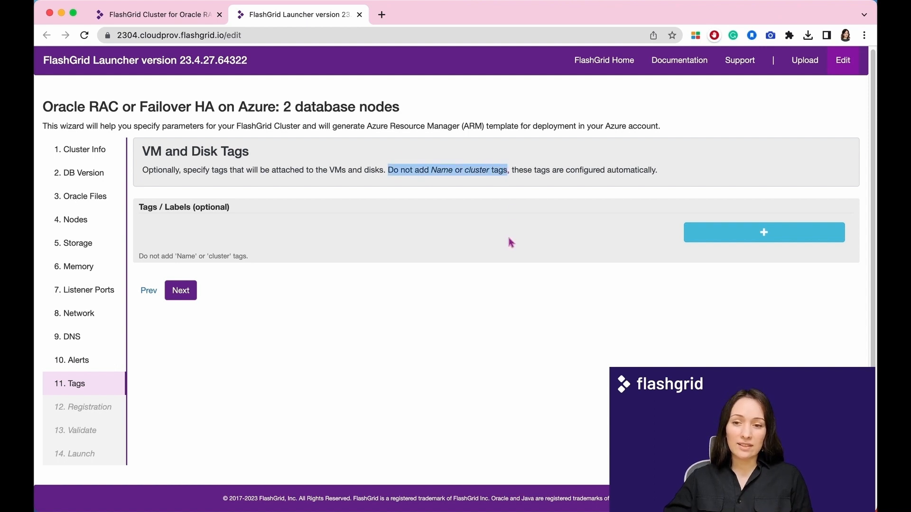
left_click(307, 223)
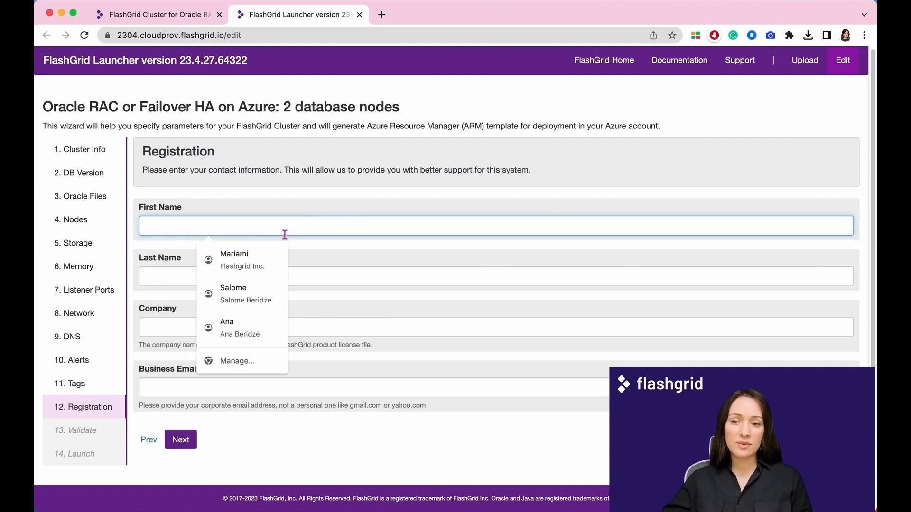
left_click(264, 256)
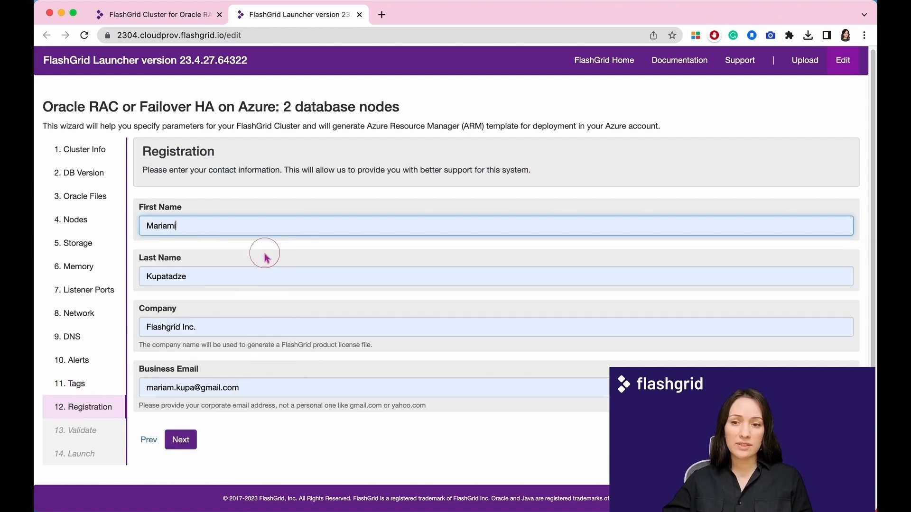
left_click(181, 440)
left_click(209, 220)
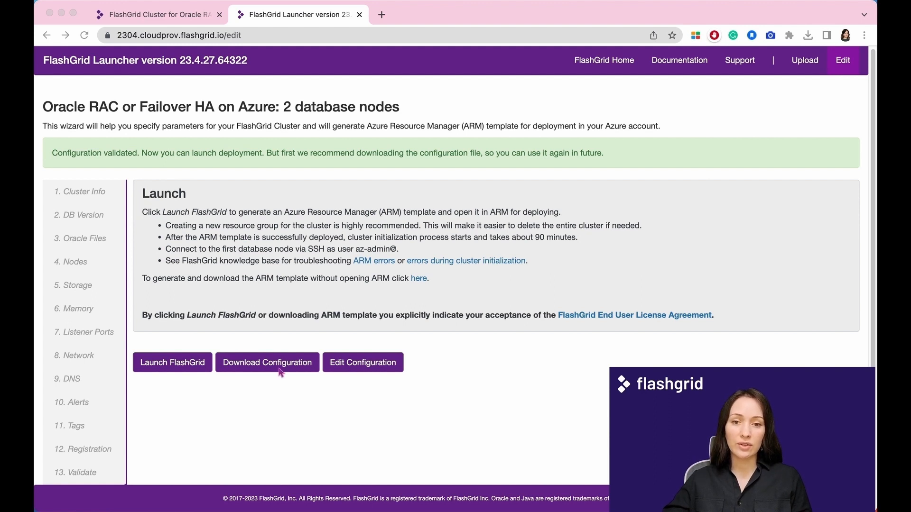
Step: Launch the FlashGrid deployment in the Azure portal, using a new resource group named myracrsg and keeping the Central US region
left_click(807, 70)
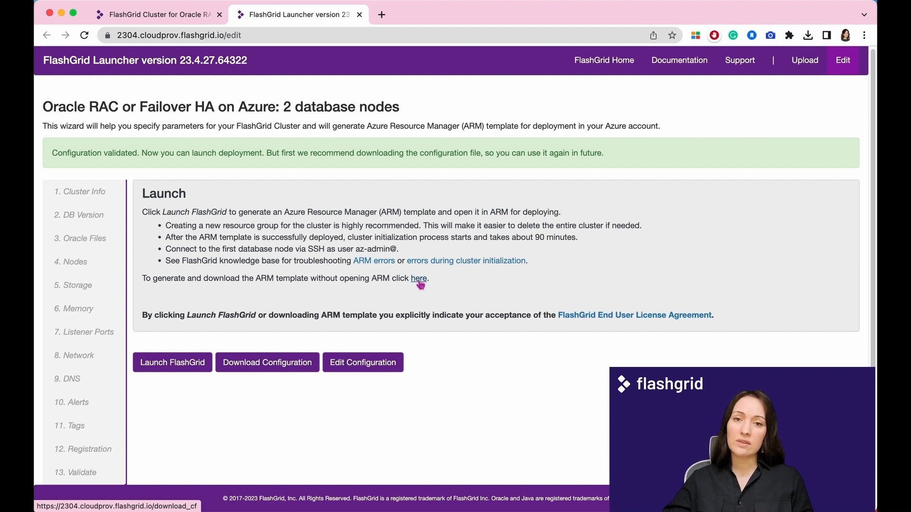
left_click(187, 367)
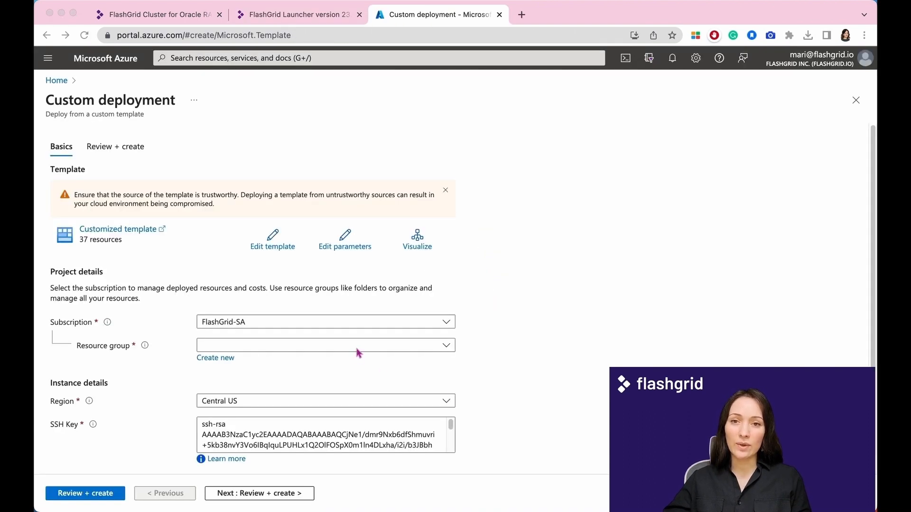
left_click(216, 359)
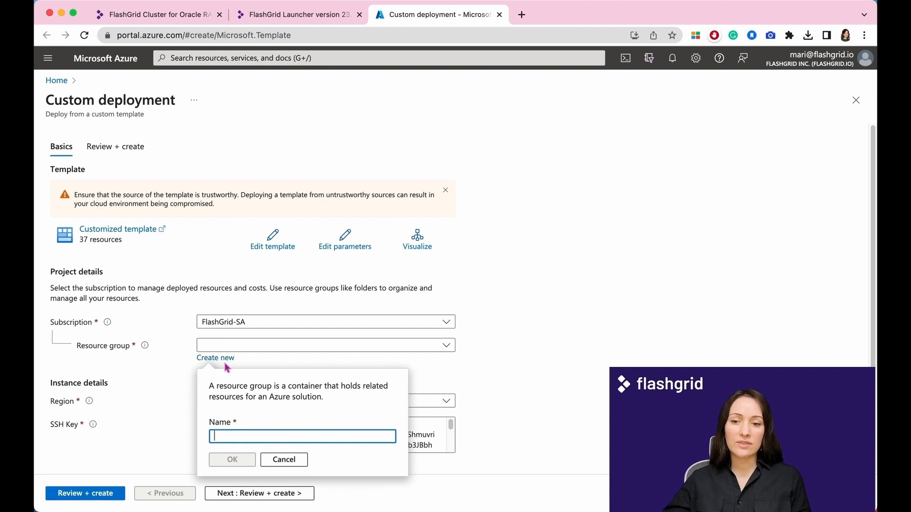
type("myracrsg")
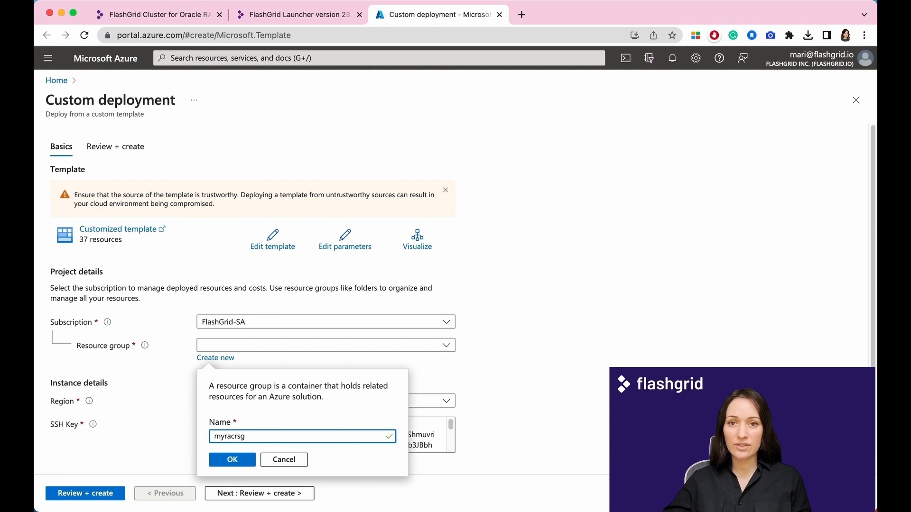
left_click(232, 460)
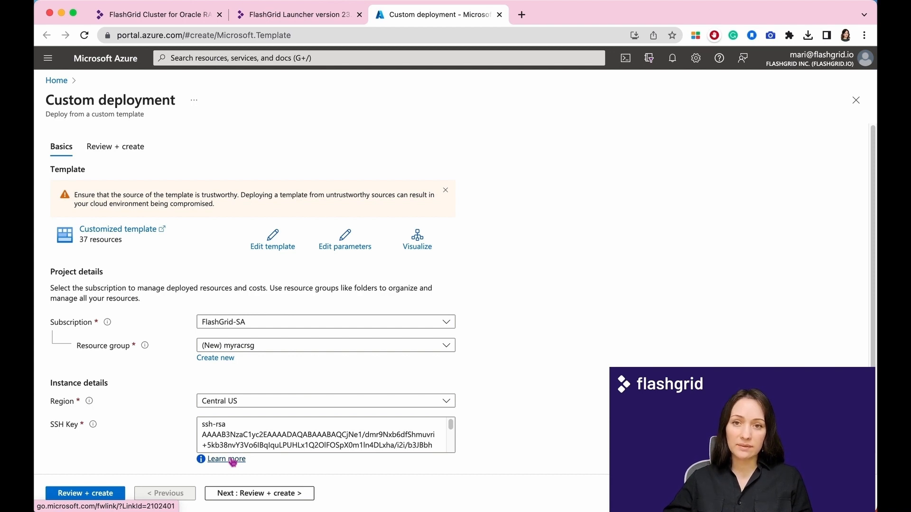
left_click(244, 405)
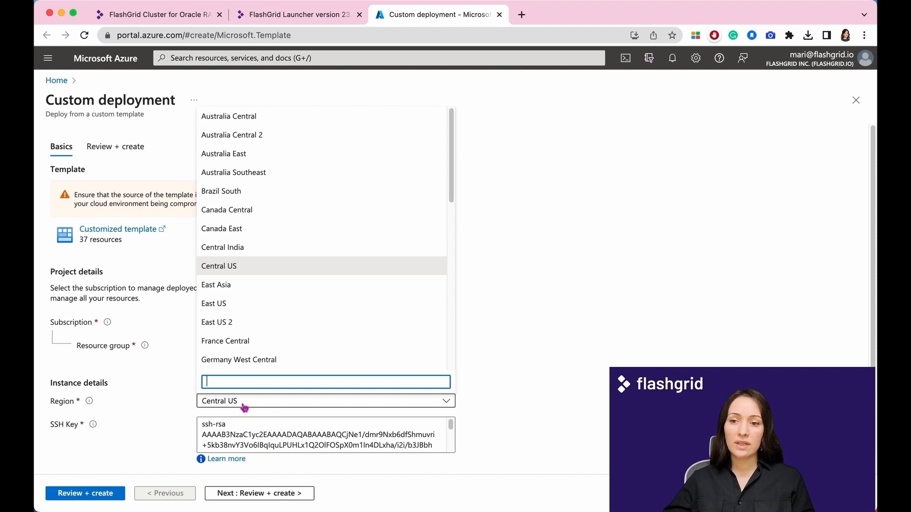
left_click(244, 403)
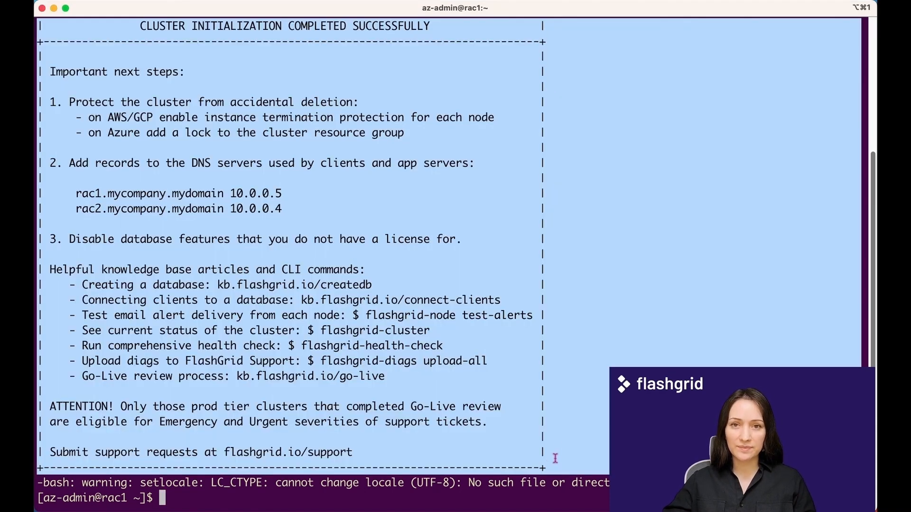
Step: In the rac1 terminal, review the initialization message's deletion protection and DNS steps, knowledge base links for databases and clients, and the alert test command
left_click(561, 440)
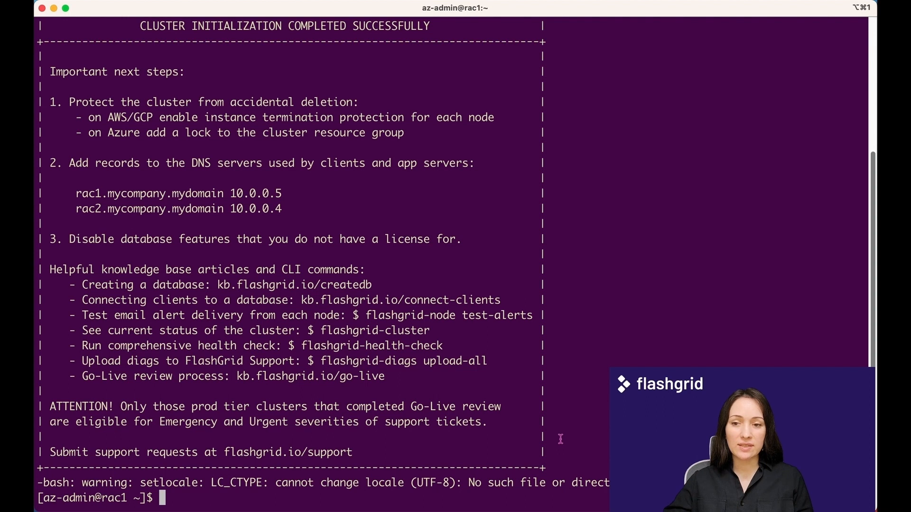
triple_click(267, 102)
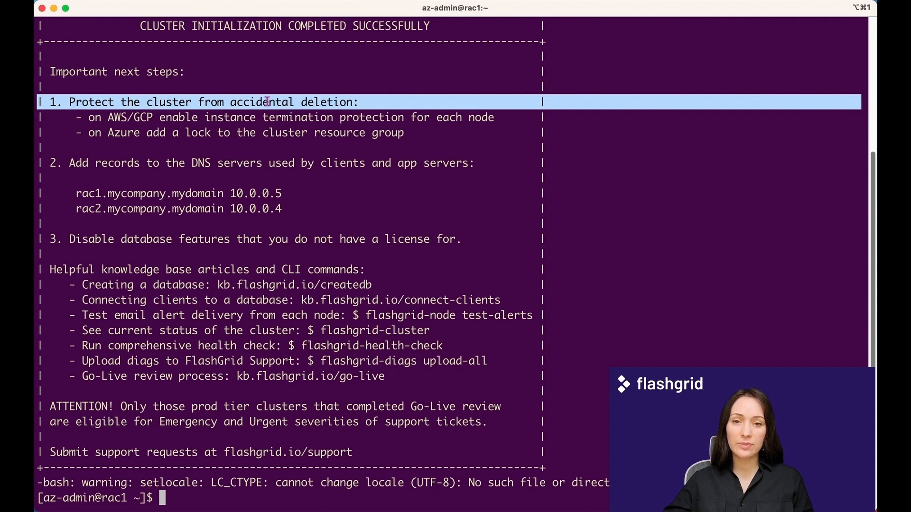
triple_click(244, 163)
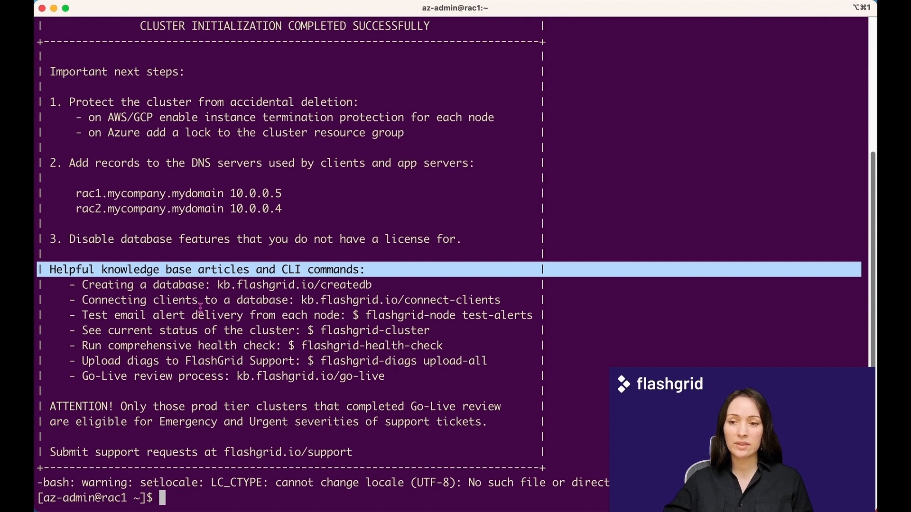
double_click(221, 284)
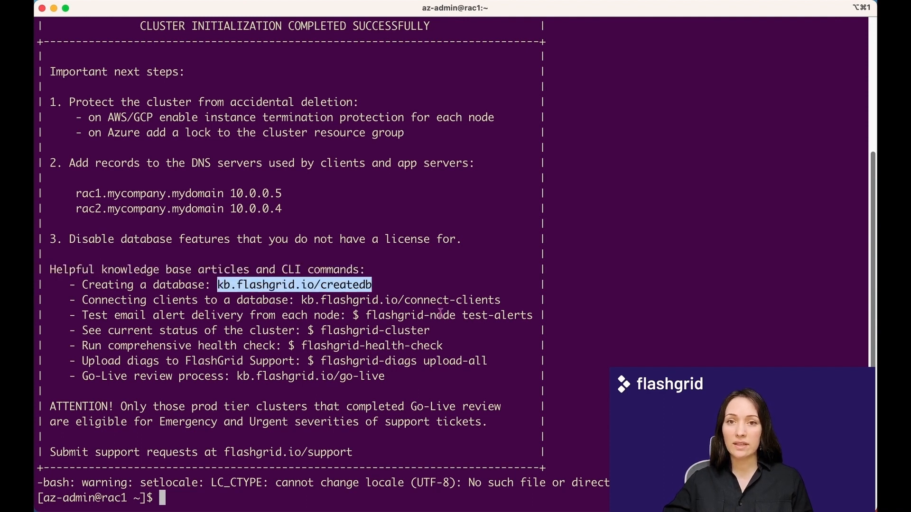
double_click(304, 300)
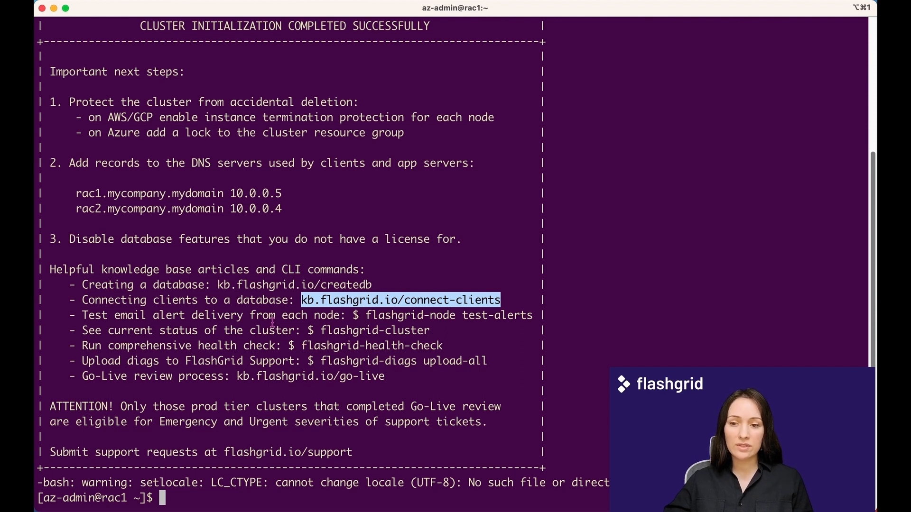
left_click_drag(533, 316, 369, 315)
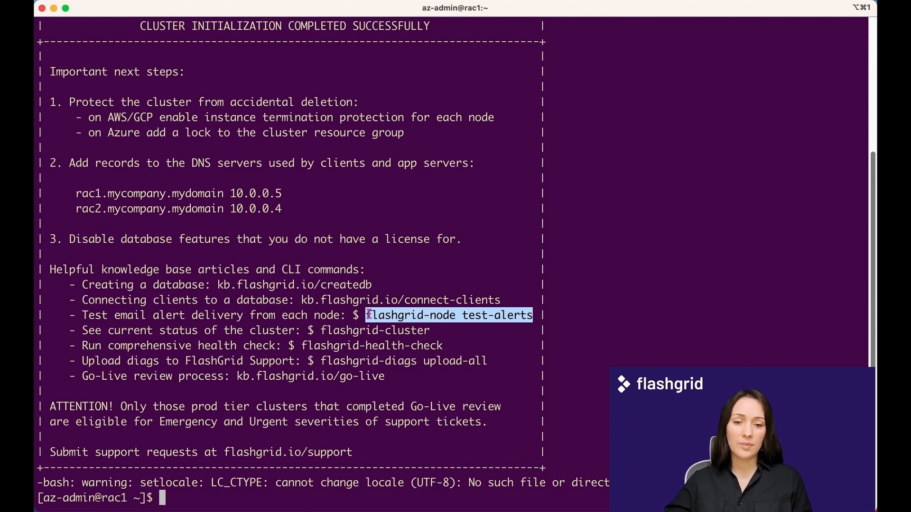
Step: Check the cluster with sudo flashgrid-cluster and examine the node table, the DATA and GRID disk groups, and GRID's vote value
double_click(323, 329)
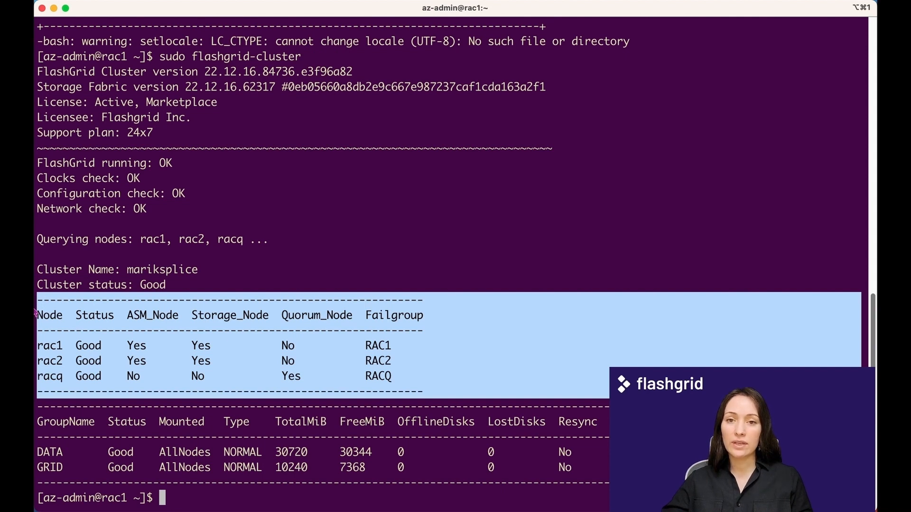
left_click(61, 456)
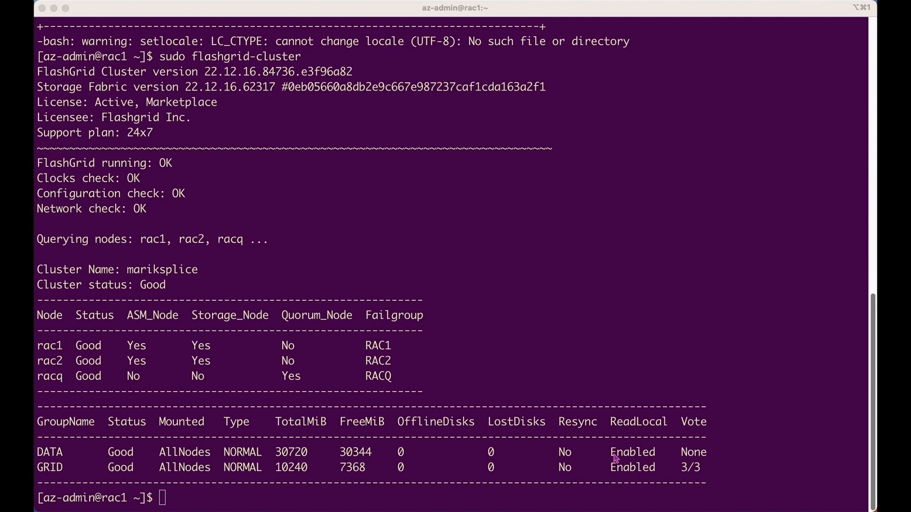
double_click(693, 468)
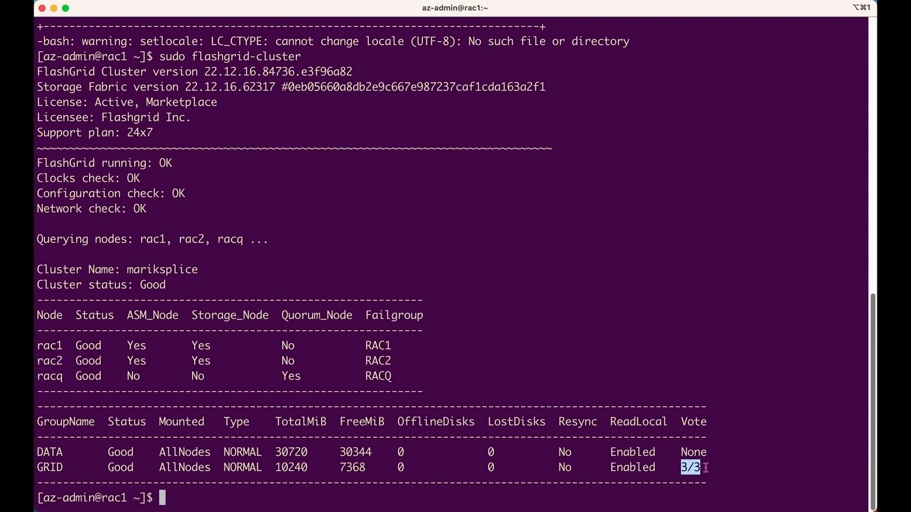
Step: As root, list the cluster resources with crsctl status res -t and show the DATA disk group with flashgrid-dg show -G DATA
key("super+Tab")
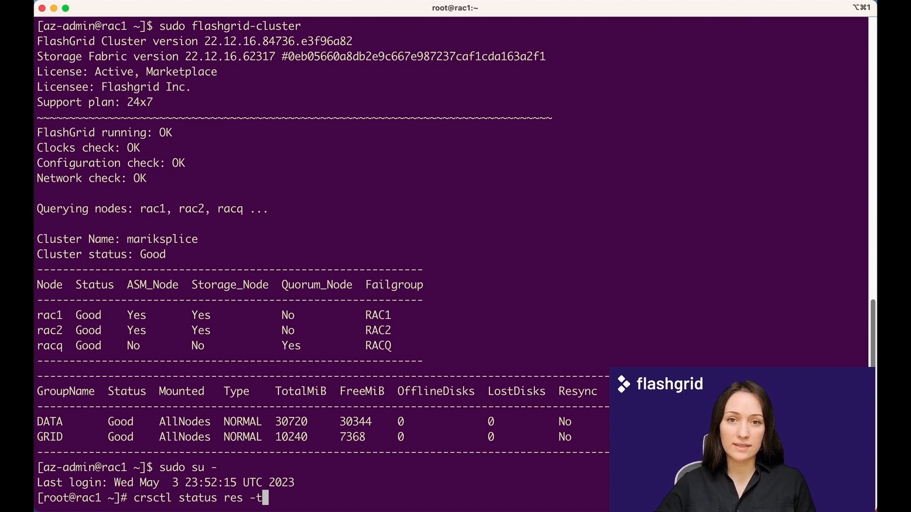
key("Return")
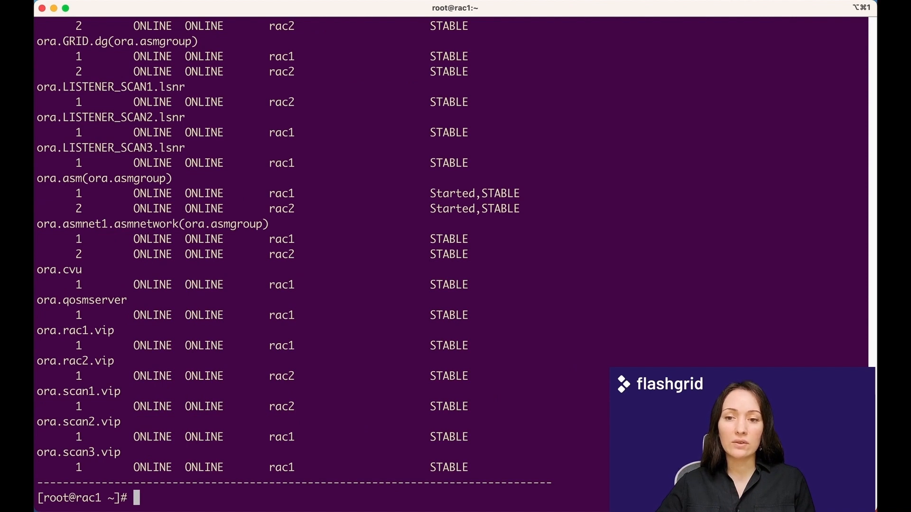
type("flashgrid-dg show -G DATA")
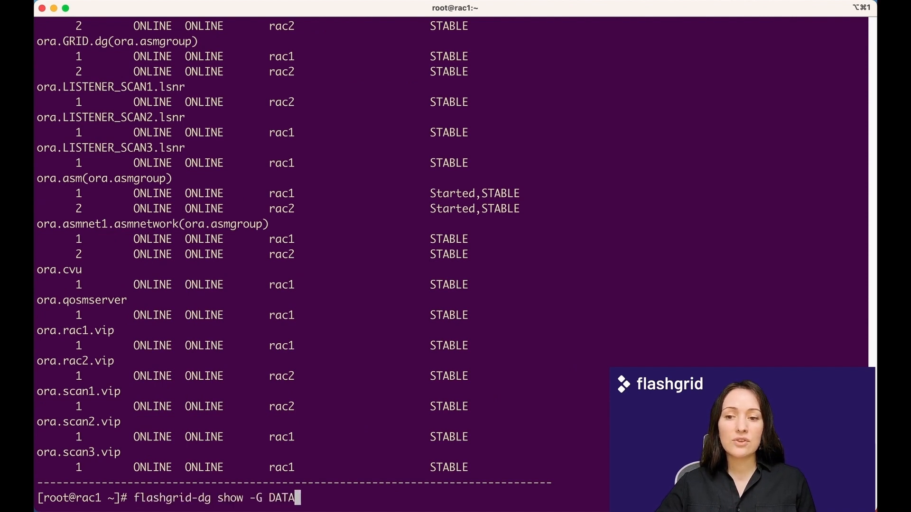
key("Return")
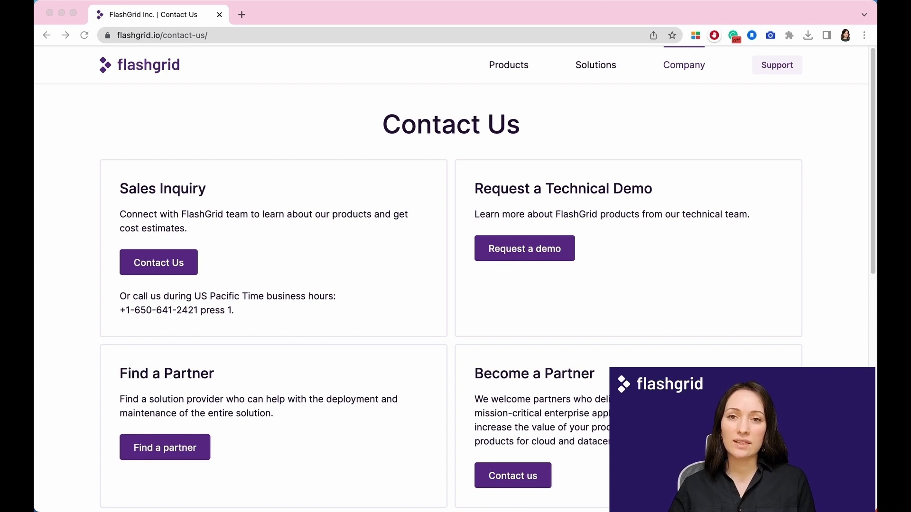
Step: In the browser, open the Technical Support page from FlashGrid's Contact Us page
scroll(622, 346, "down", 4)
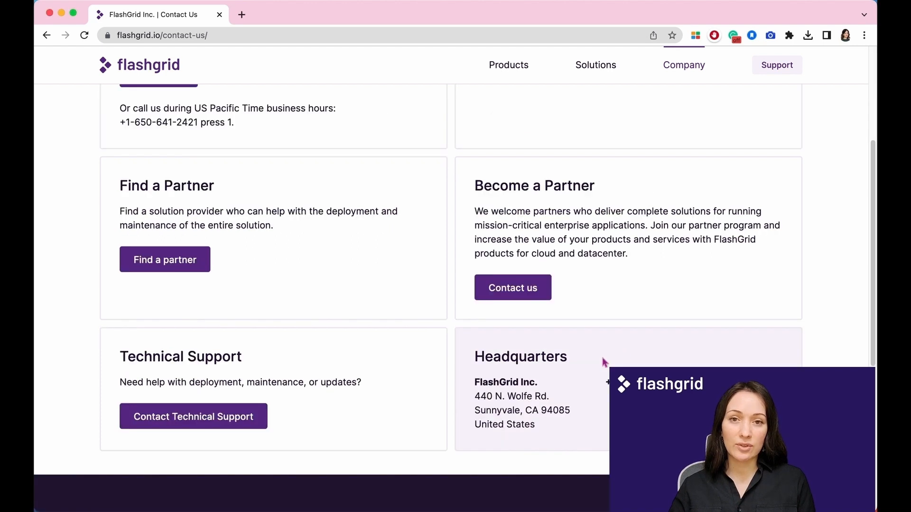
left_click(190, 417)
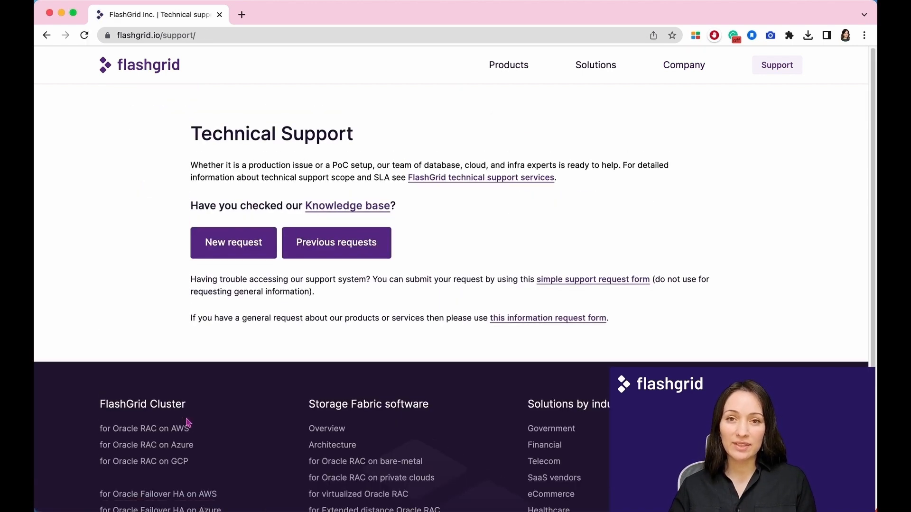